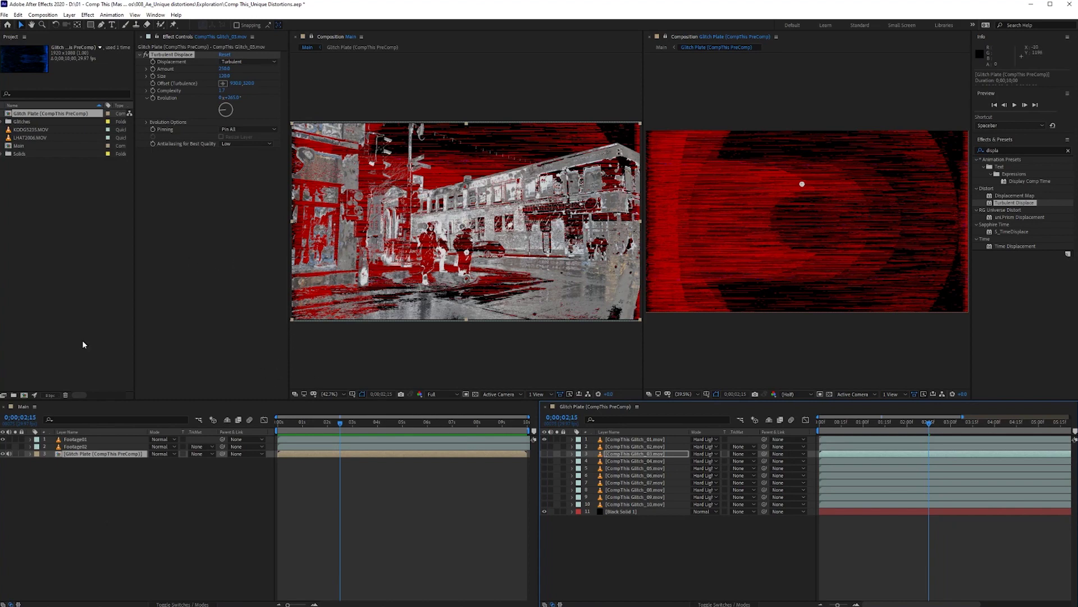
Step: Examine the Footage01, Footage02 and Glitch Plate layers in the Main composition and the CompThis Glitch layers inside the precomp
{"action": "left_click", "coordinate": [21, 146]}
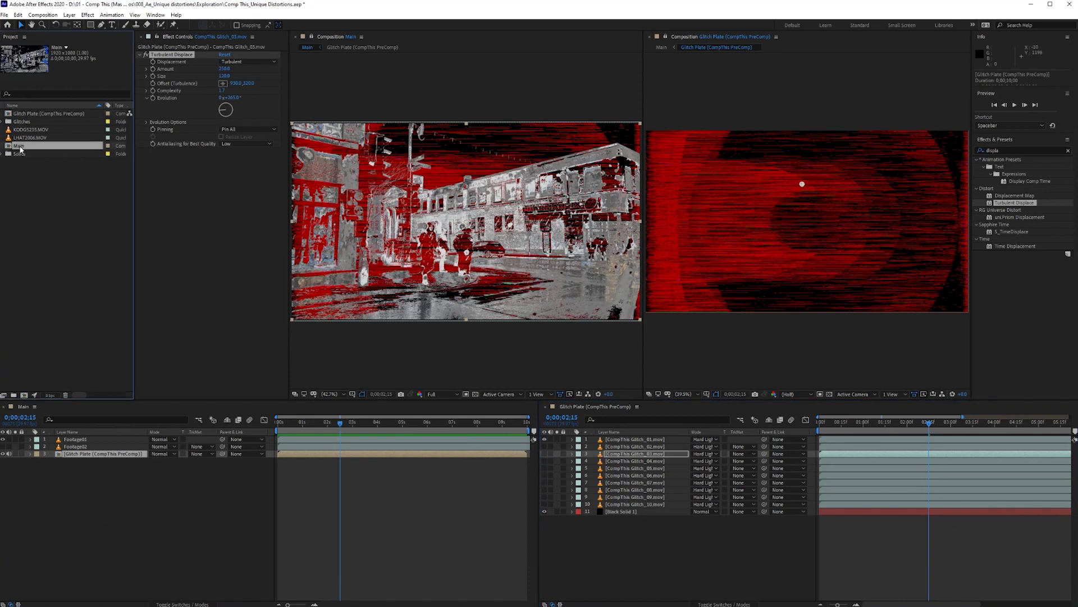
{"action": "left_click", "coordinate": [97, 523]}
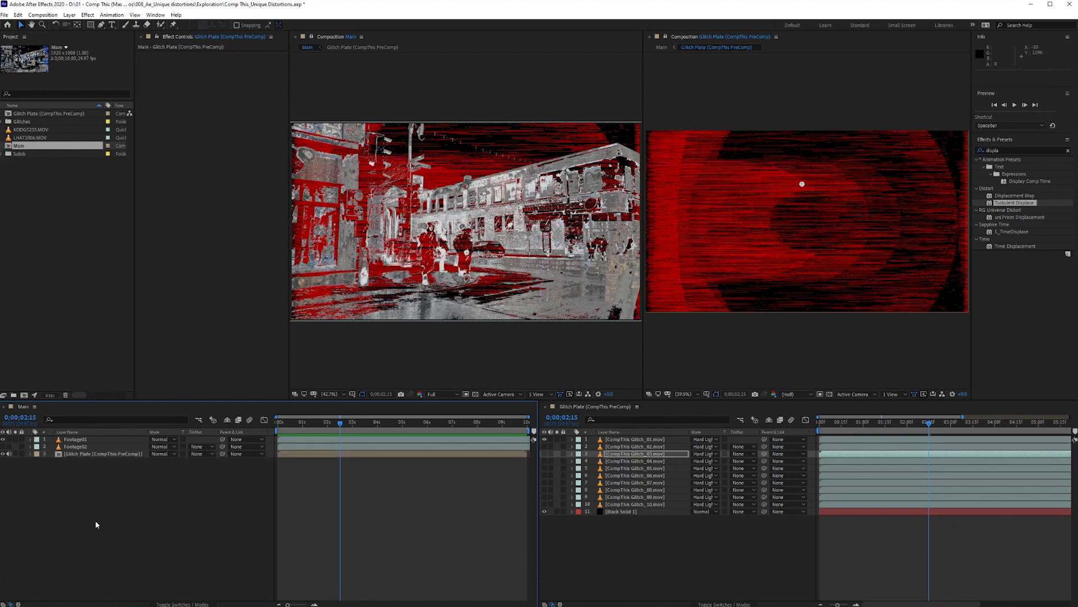
{"action": "left_click", "coordinate": [74, 447]}
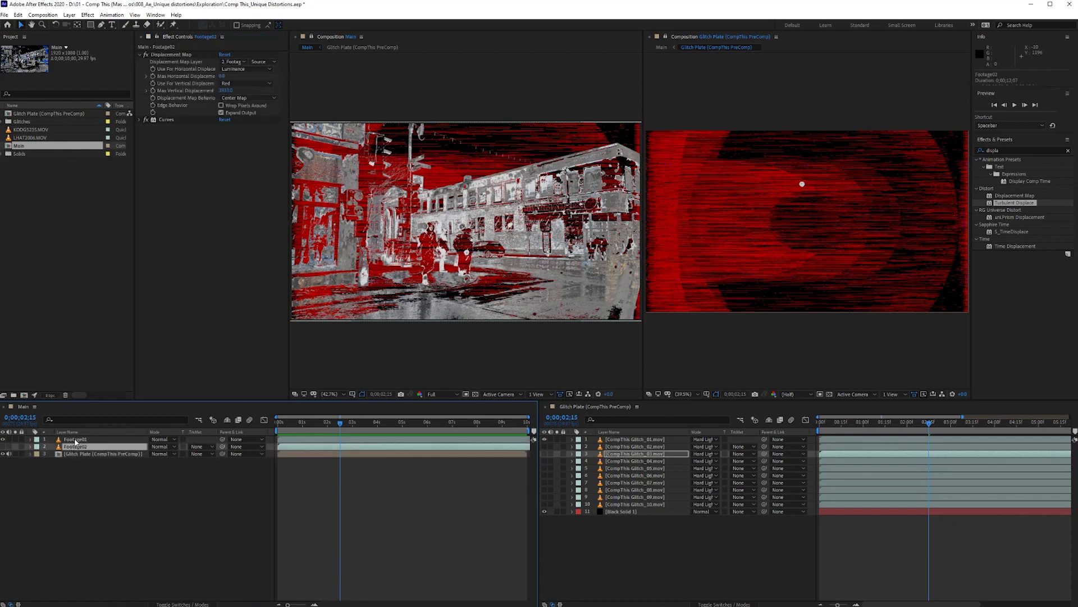
{"action": "left_click", "coordinate": [76, 440]}
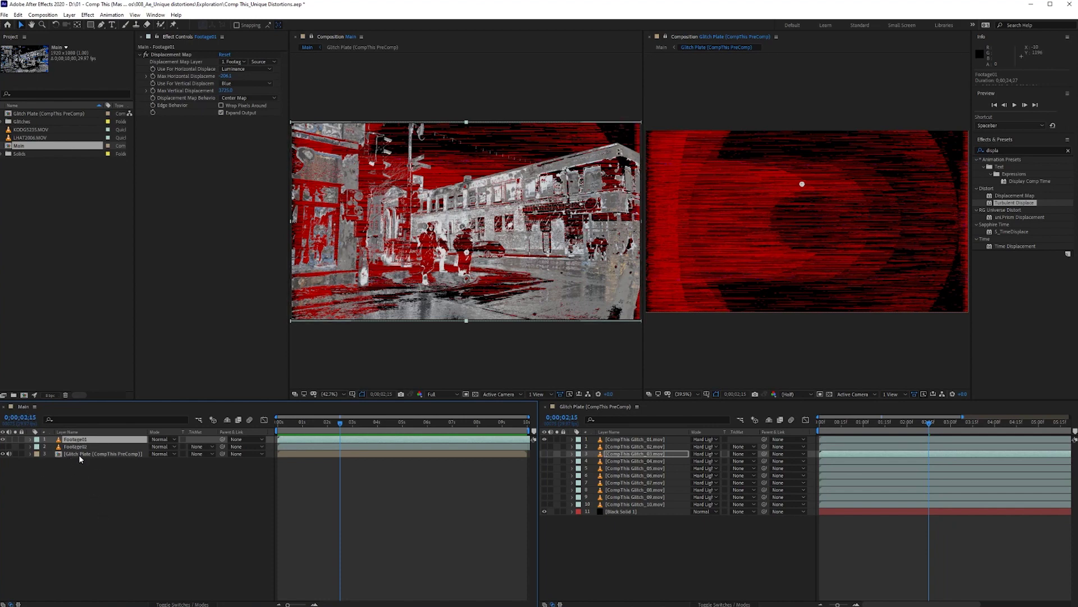
{"action": "left_click", "coordinate": [72, 454]}
{"action": "left_click", "coordinate": [584, 406]}
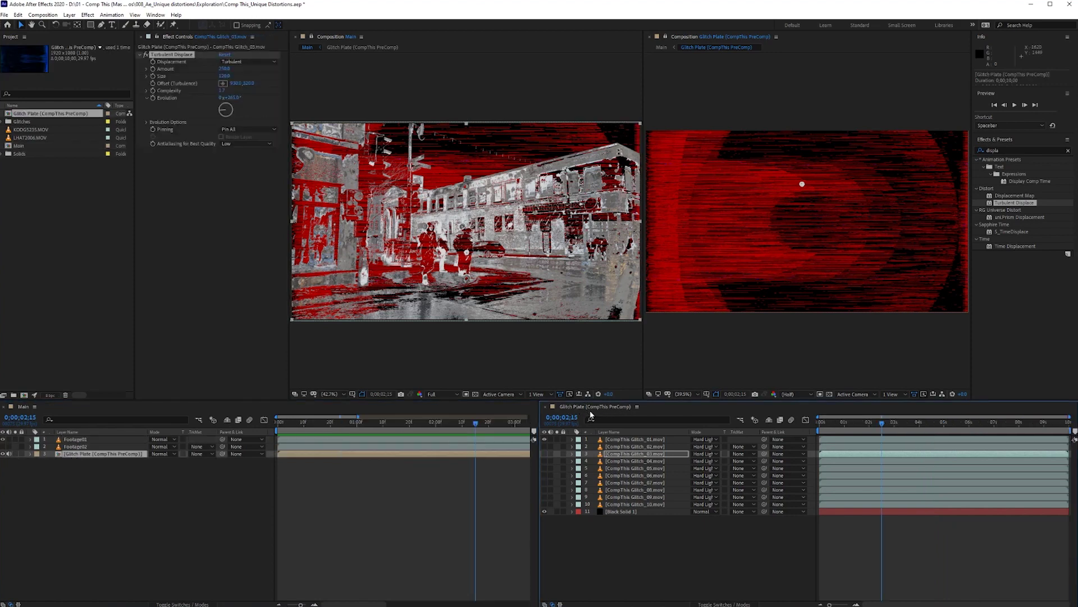
{"action": "left_click", "coordinate": [646, 447]}
{"action": "left_click", "coordinate": [646, 454]}
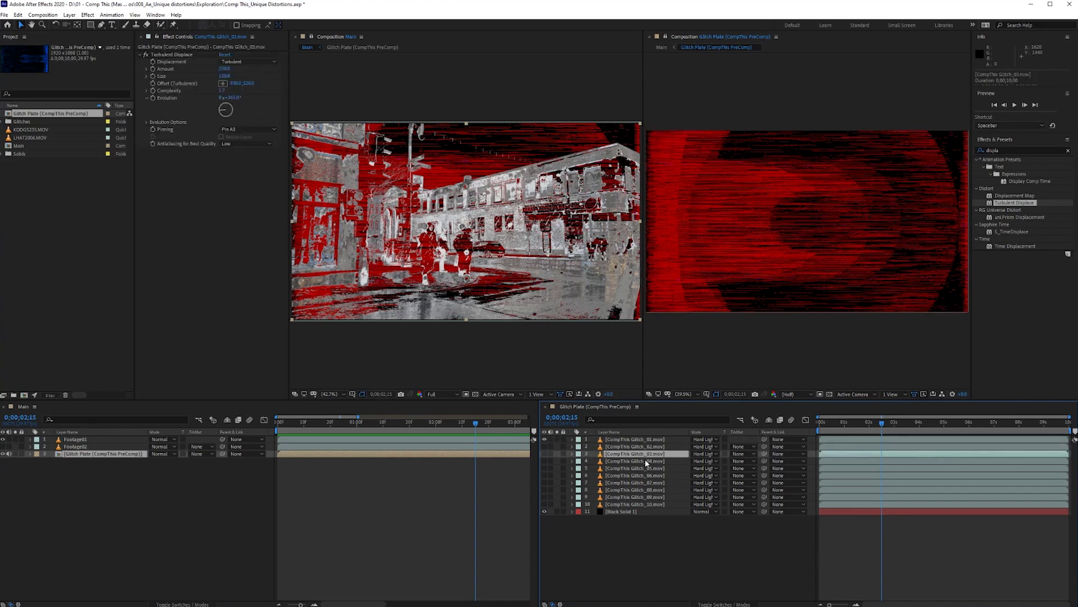
{"action": "left_click", "coordinate": [645, 460]}
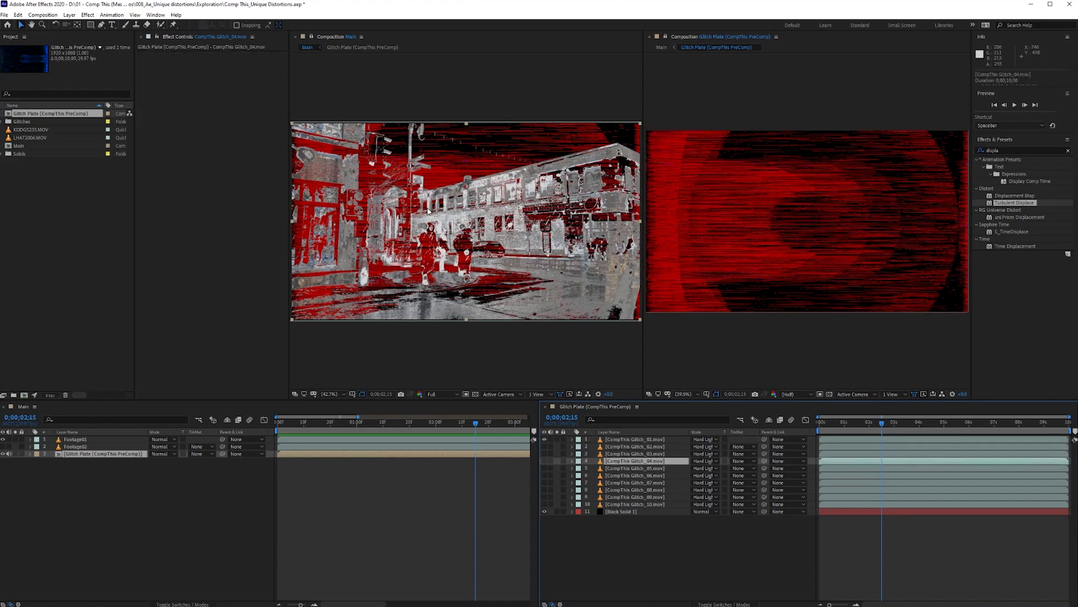
Step: Hide the CompThis Glitch_01 layer and show only CompThis Glitch_10 above the black solid in the glitch precomp
{"action": "left_click", "coordinate": [544, 438]}
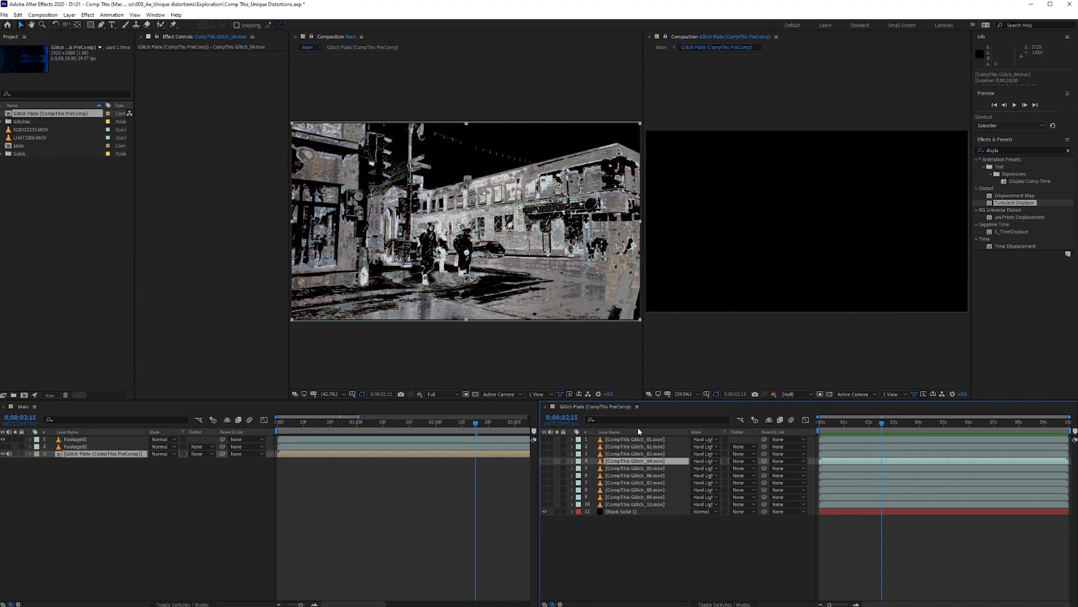
{"action": "left_click", "coordinate": [653, 440]}
{"action": "left_click", "coordinate": [544, 446]}
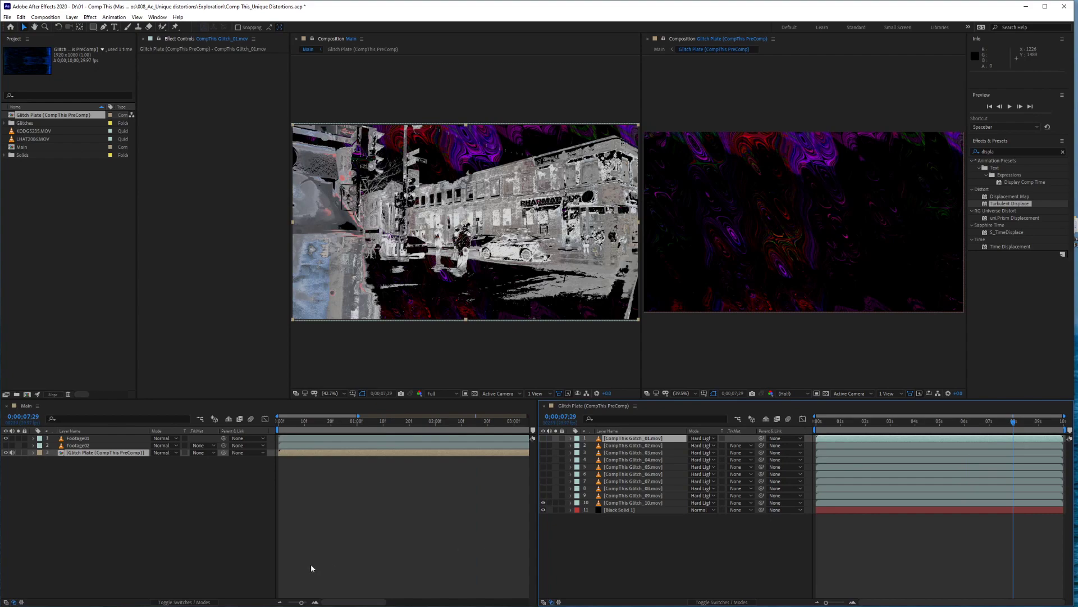
{"action": "left_click_drag", "start_coordinate": [838, 426], "coordinate": [807, 424]}
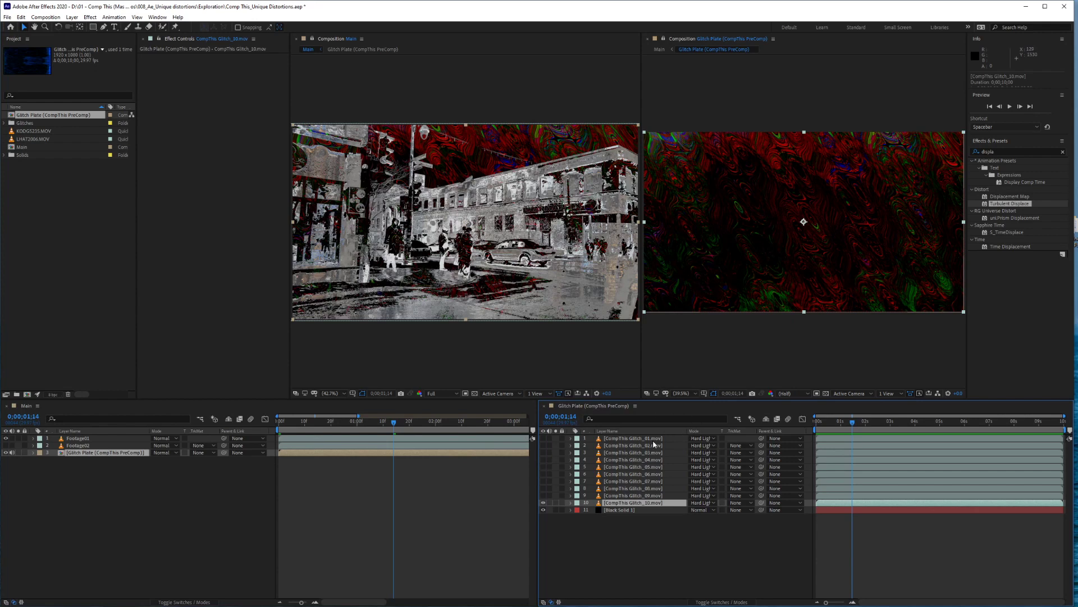
Step: Try the Normal blending mode on the CompThis Glitch_10 layer and restore Hard Light over the black solid
{"action": "left_click", "coordinate": [700, 503]}
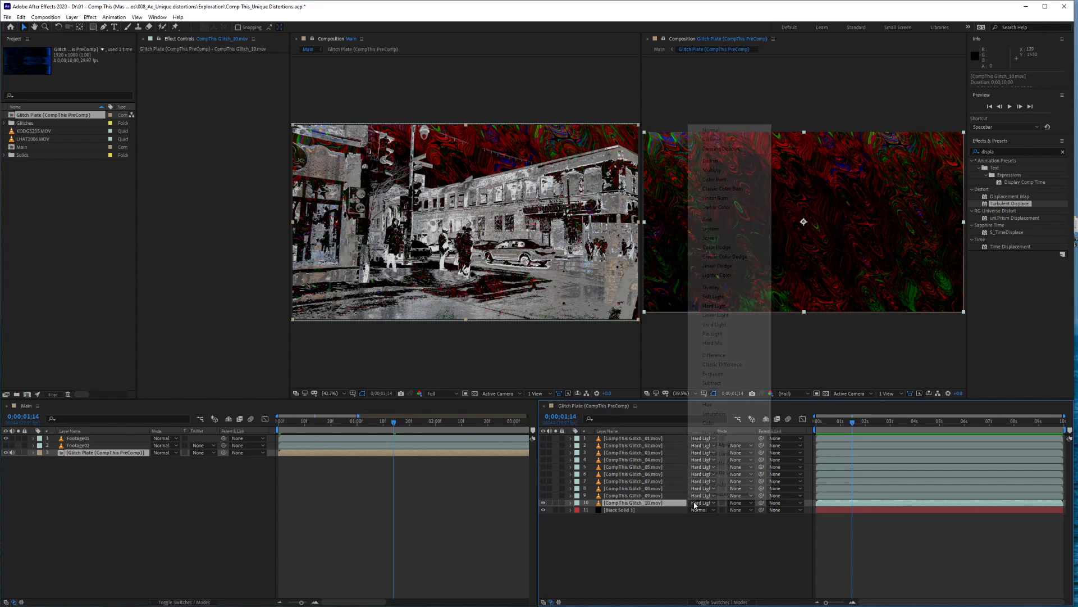
{"action": "left_click", "coordinate": [712, 130]}
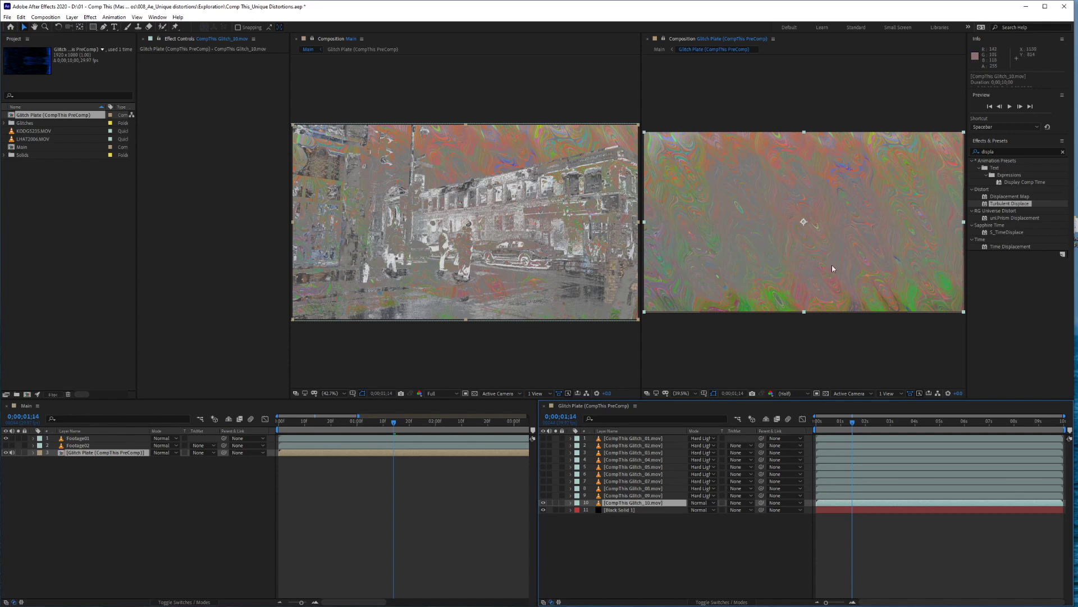
{"action": "left_click", "coordinate": [710, 505]}
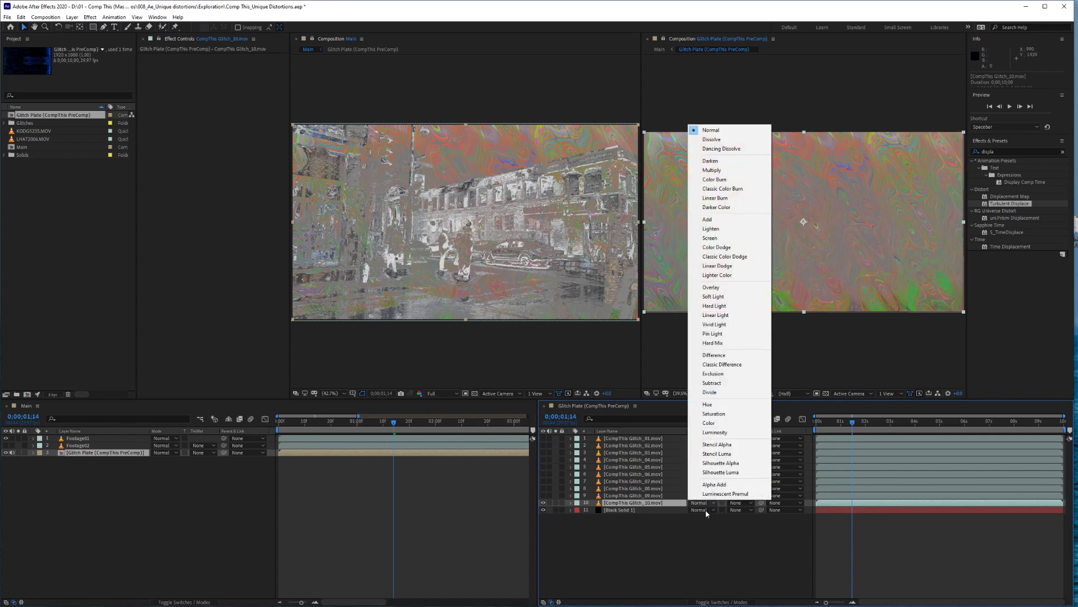
{"action": "left_click", "coordinate": [729, 306]}
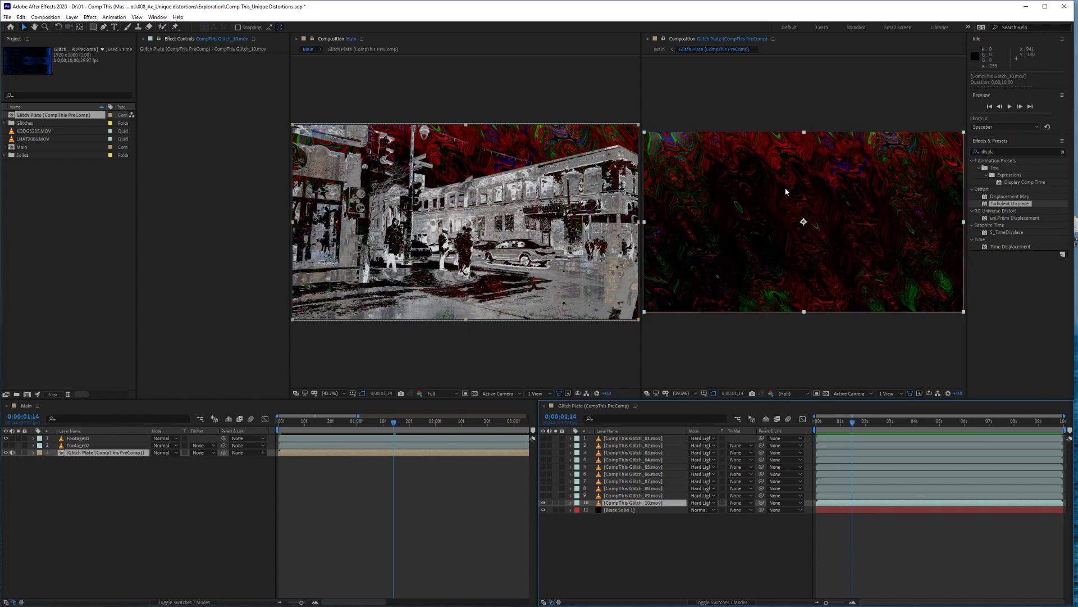
{"action": "left_click", "coordinate": [627, 511]}
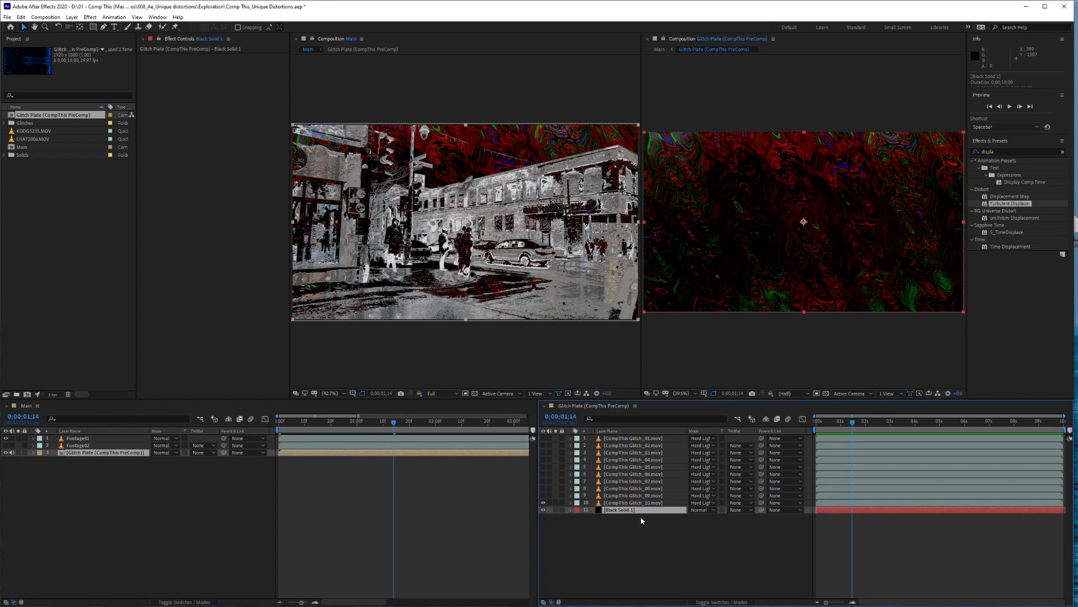
{"action": "left_click", "coordinate": [705, 503]}
{"action": "left_click", "coordinate": [713, 503]}
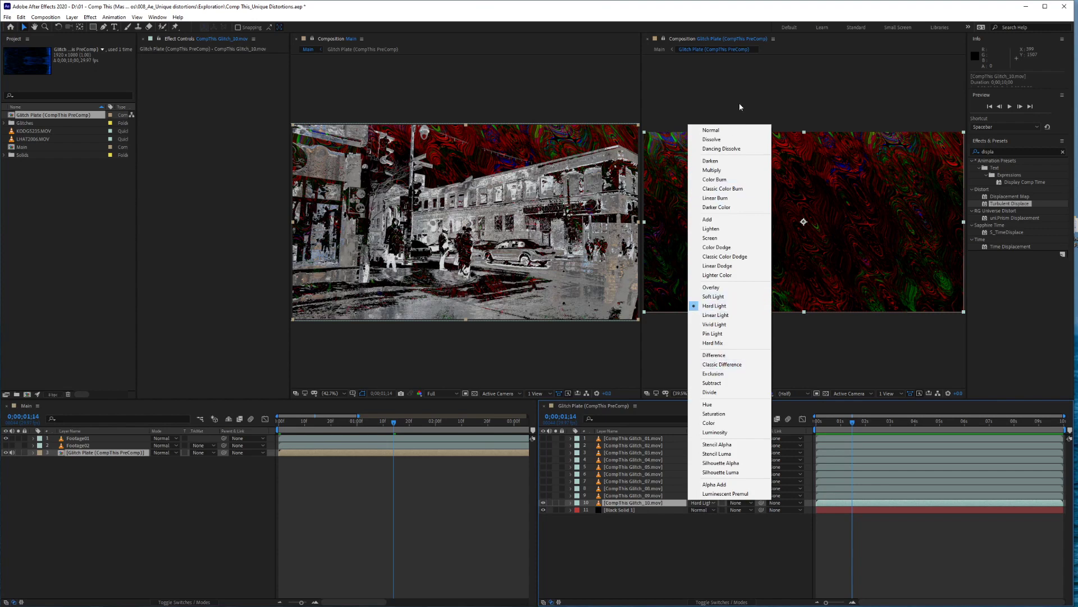
{"action": "left_click", "coordinate": [724, 306]}
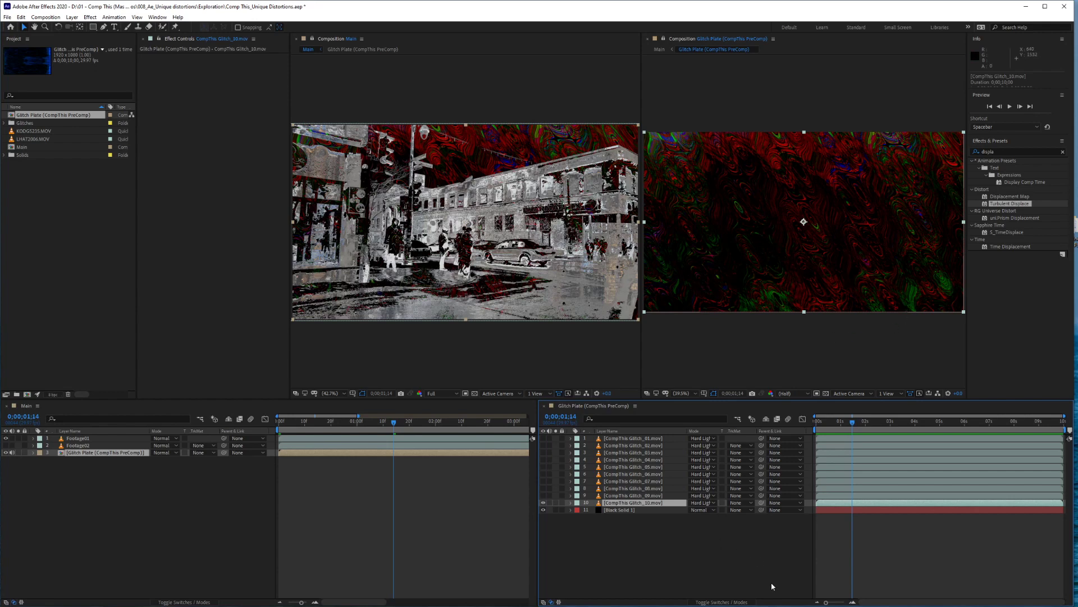
Step: In the Main composition, hide the Footage01 layer and make Footage02 visible and selected
{"action": "left_click", "coordinate": [87, 520]}
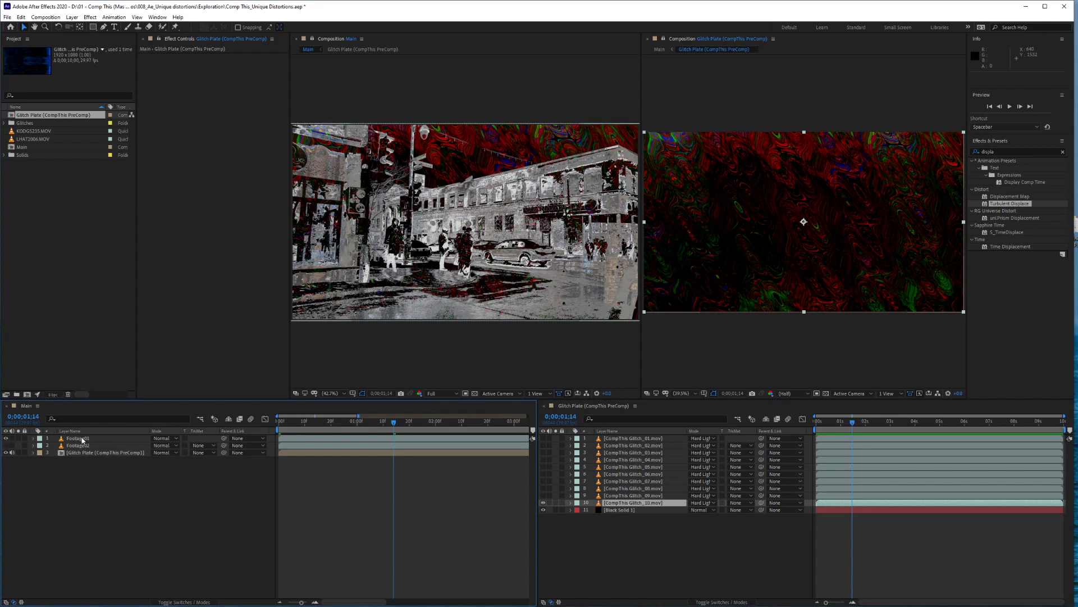
{"action": "left_click_drag", "start_coordinate": [6, 438], "coordinate": [6, 445]}
{"action": "left_click", "coordinate": [6, 445]}
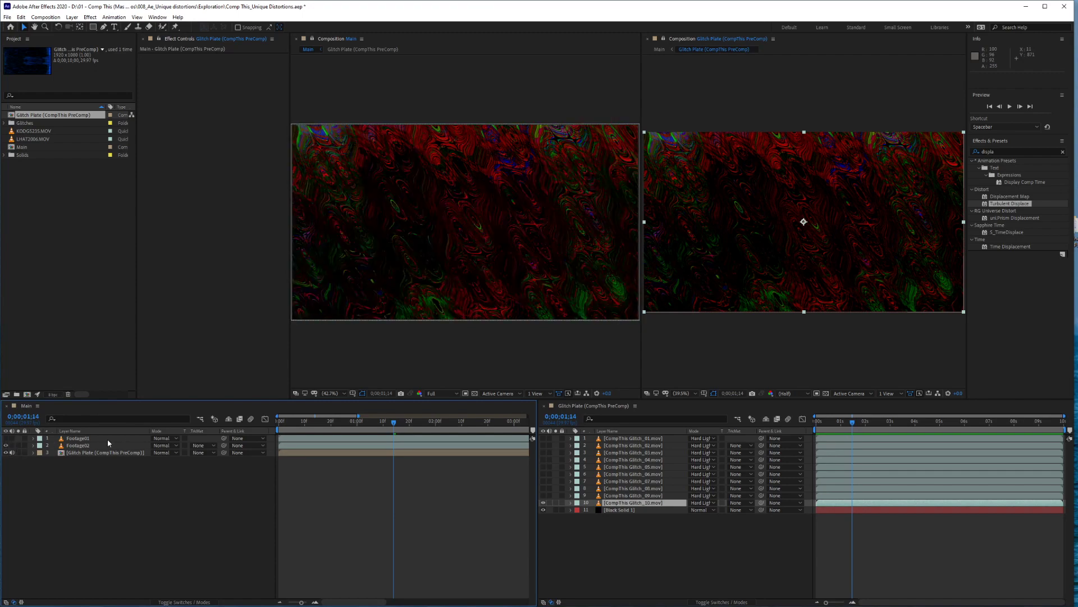
{"action": "left_click", "coordinate": [75, 445]}
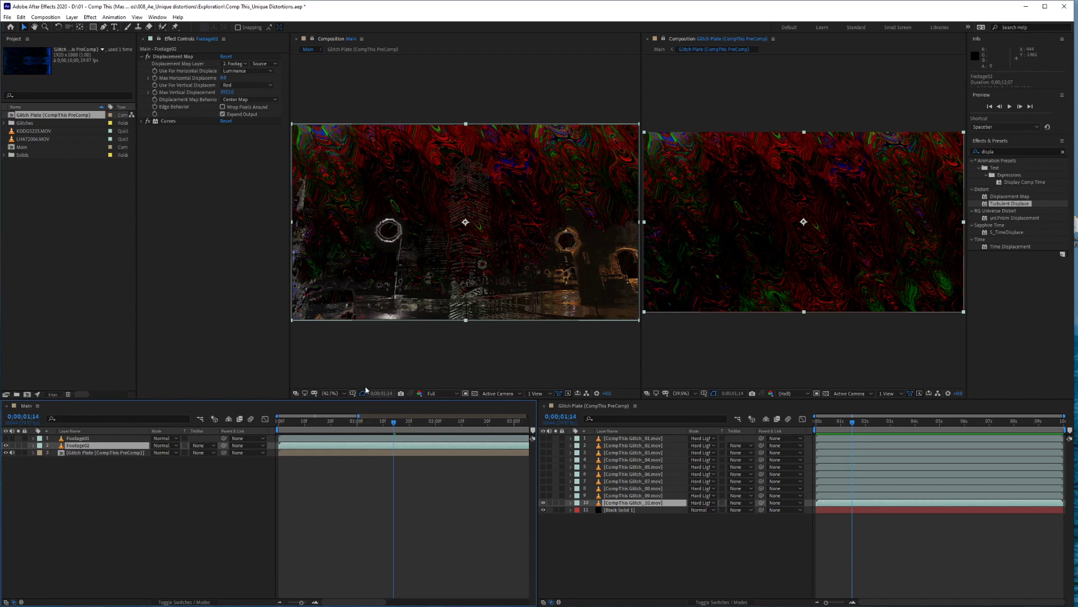
Step: Play a preview of Footage02 over the glitch plate with the full duration of the Main timeline shown
{"action": "left_click_drag", "start_coordinate": [358, 416], "coordinate": [529, 416]}
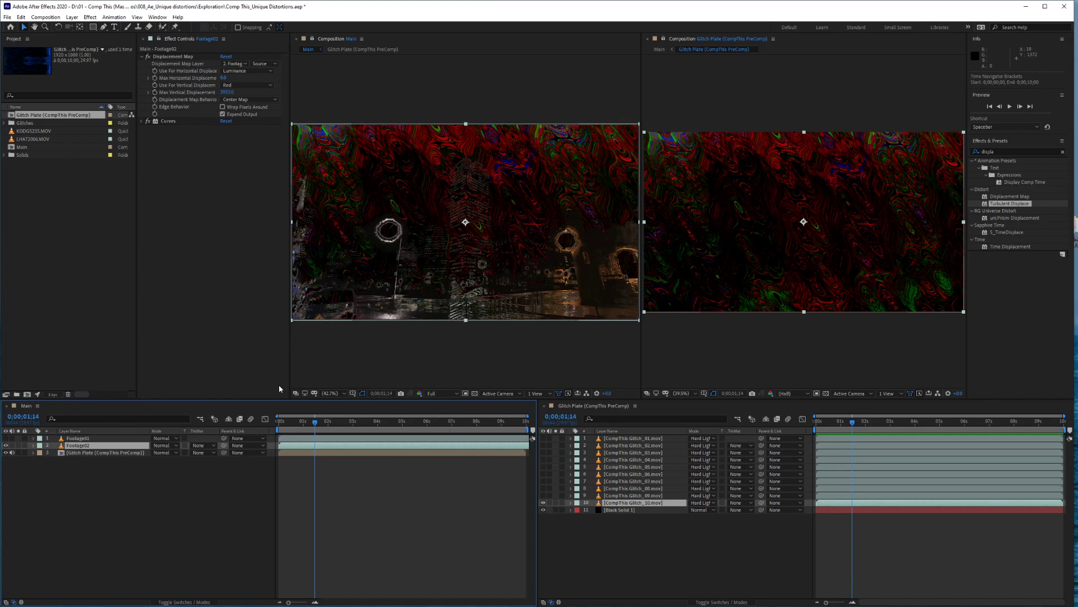
{"action": "key", "text": "space"}
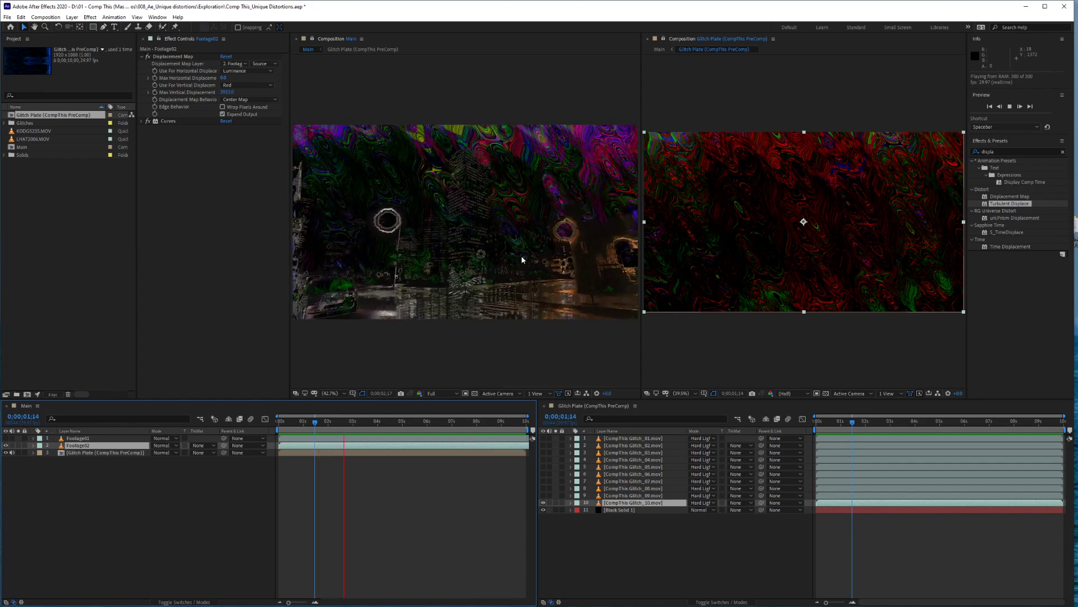
{"action": "key", "text": "space"}
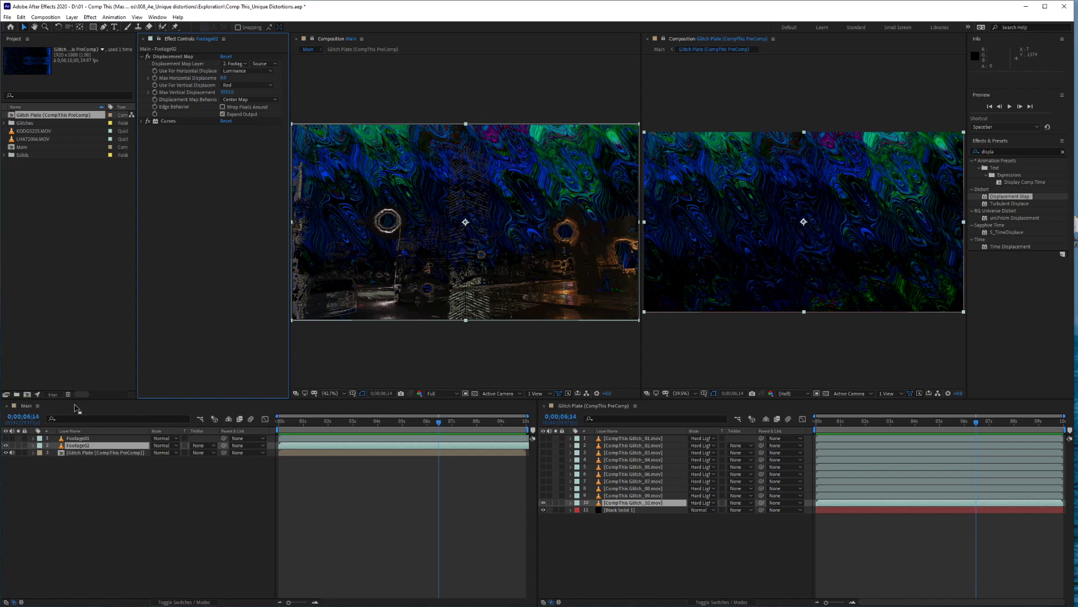
Step: Try to apply another Displacement Map effect to the layers of the Main composition
{"action": "left_click", "coordinate": [189, 58]}
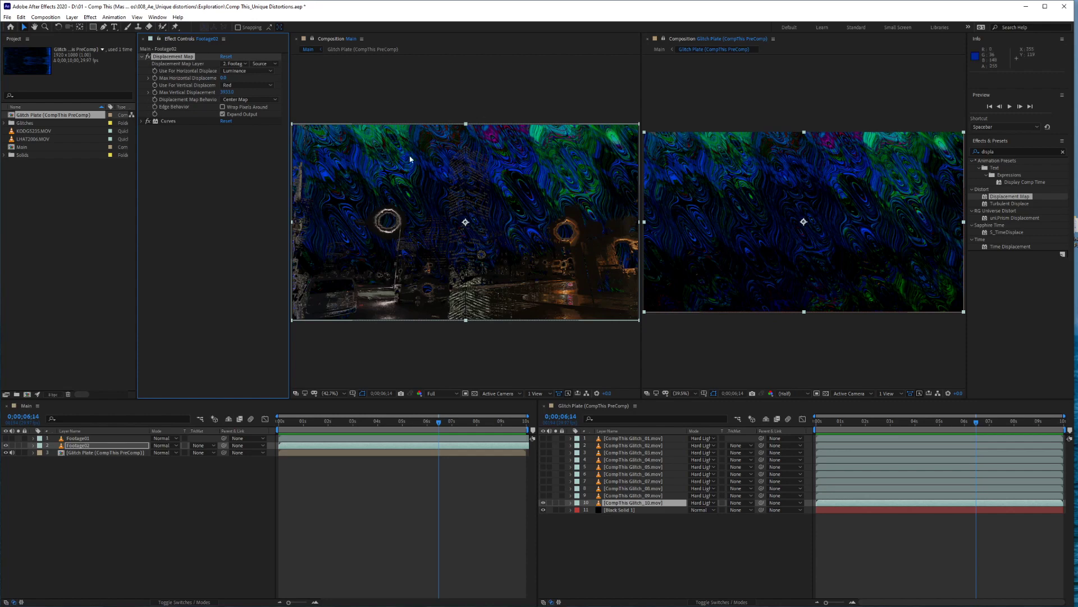
{"action": "left_click", "coordinate": [1004, 151]}
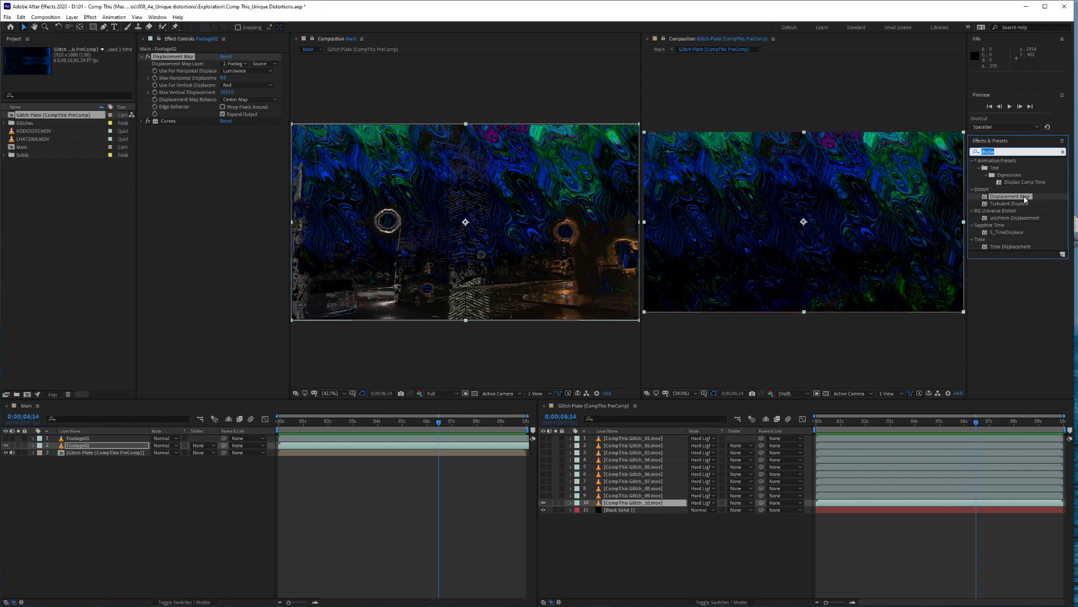
{"action": "left_click_drag", "start_coordinate": [1022, 199], "coordinate": [197, 125]}
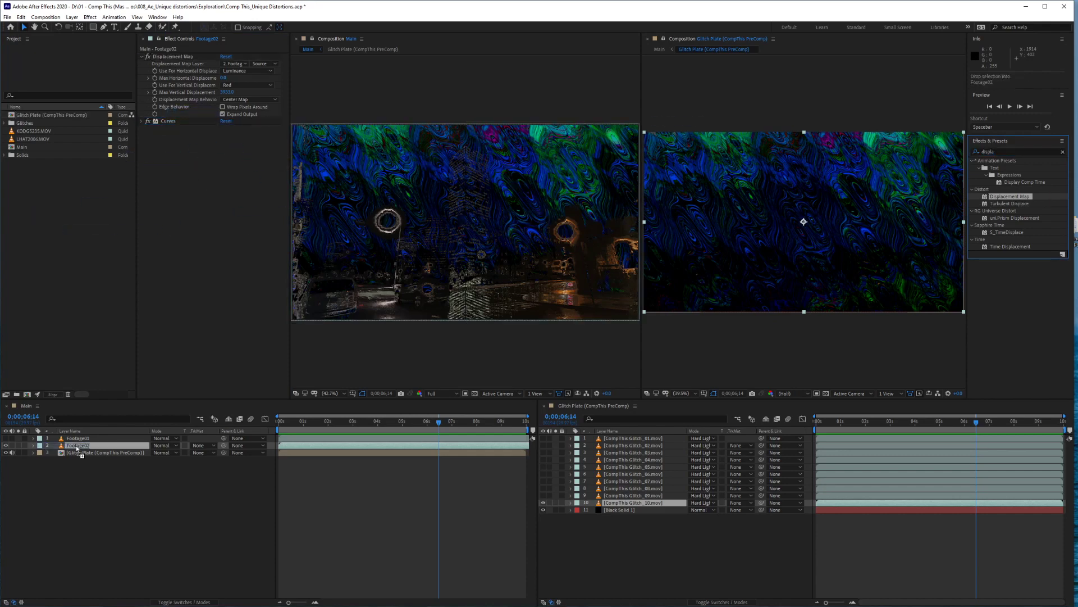
{"action": "left_click", "coordinate": [45, 463]}
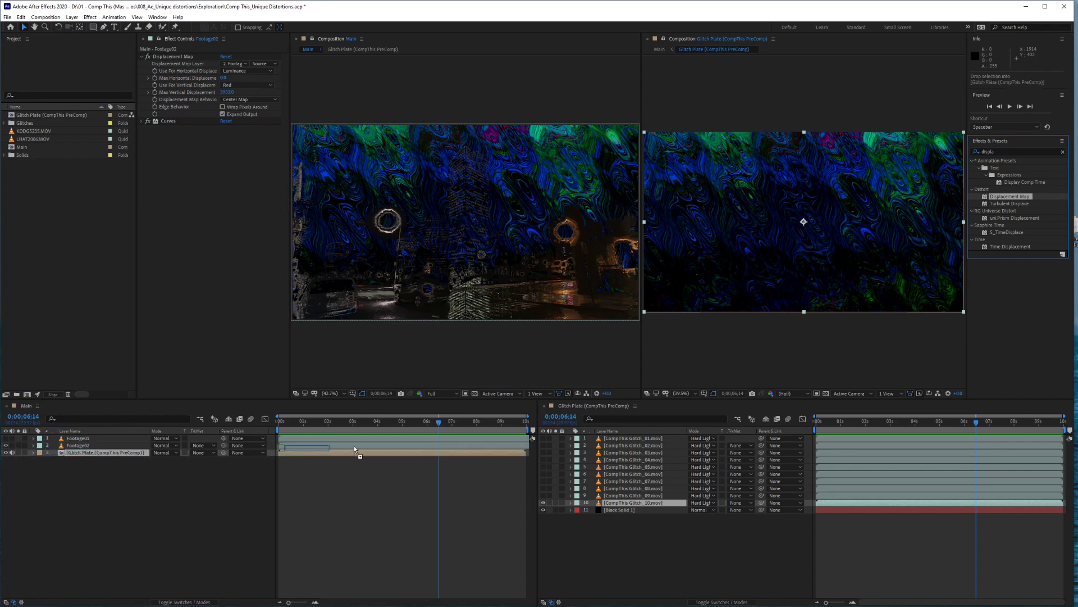
{"action": "left_click", "coordinate": [73, 451]}
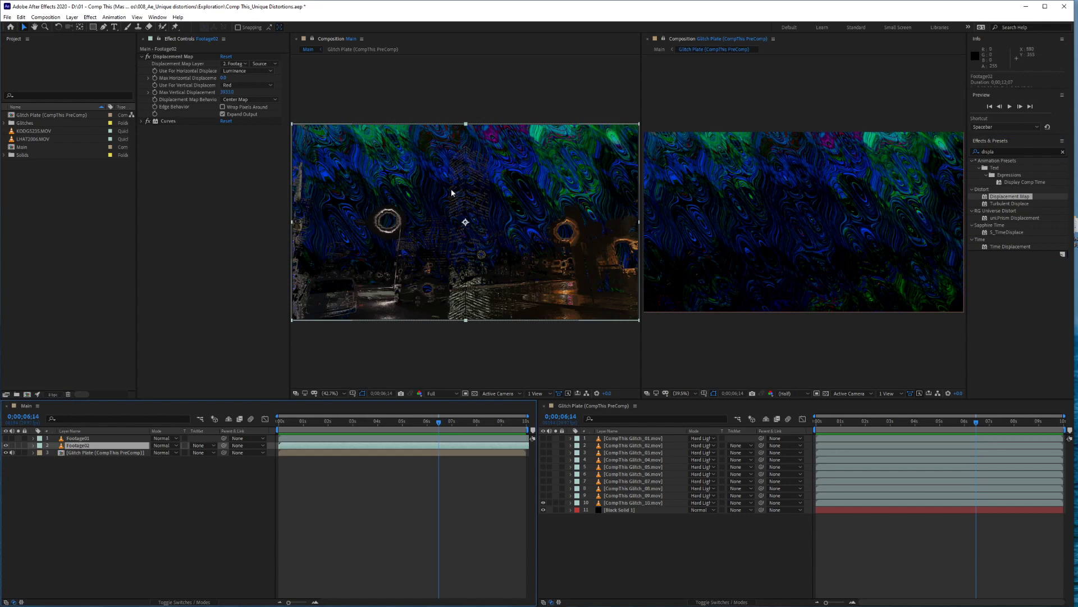
Step: Turn the Displacement Map effect on Footage02 off and back on to compare the footage with and without it
{"action": "left_click", "coordinate": [147, 57]}
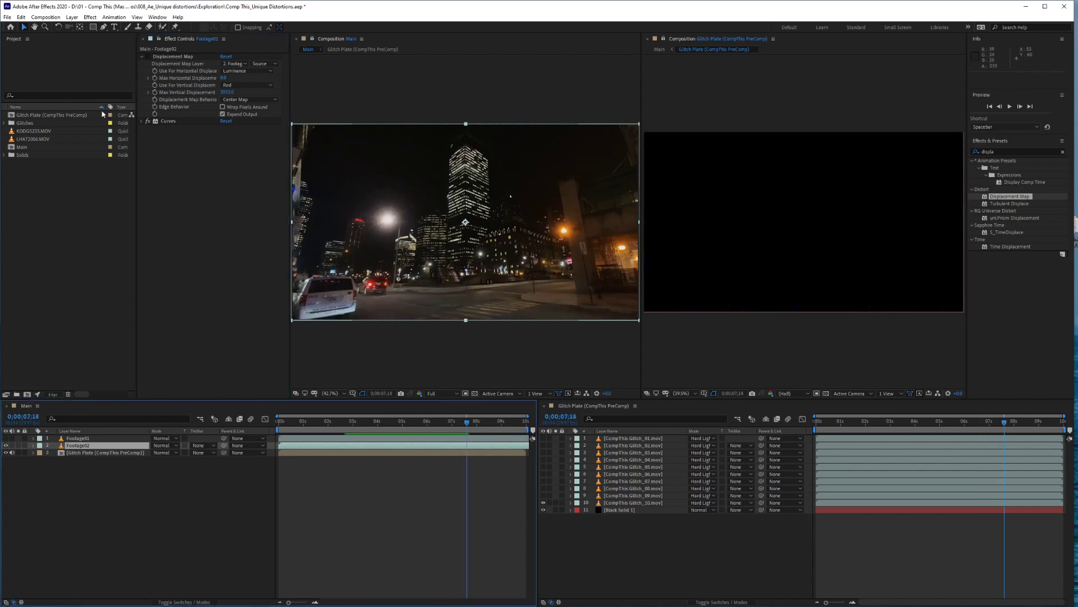
{"action": "left_click", "coordinate": [148, 57]}
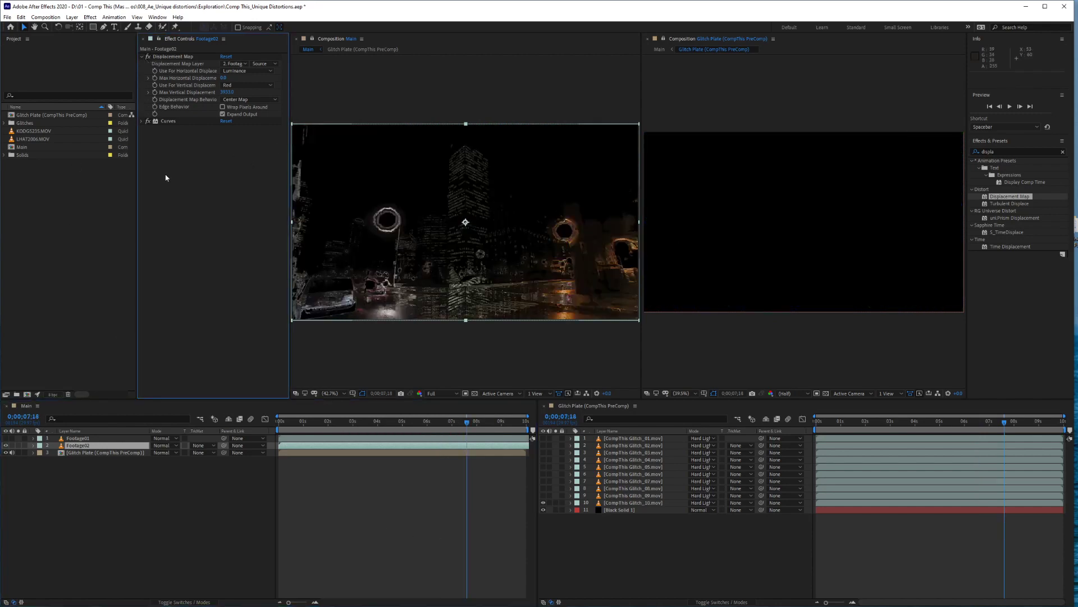
Step: Review the source layers offered for Footage02's Displacement Map and keep 2. Footage02 as the Displacement Map Layer
{"action": "left_click", "coordinate": [173, 57]}
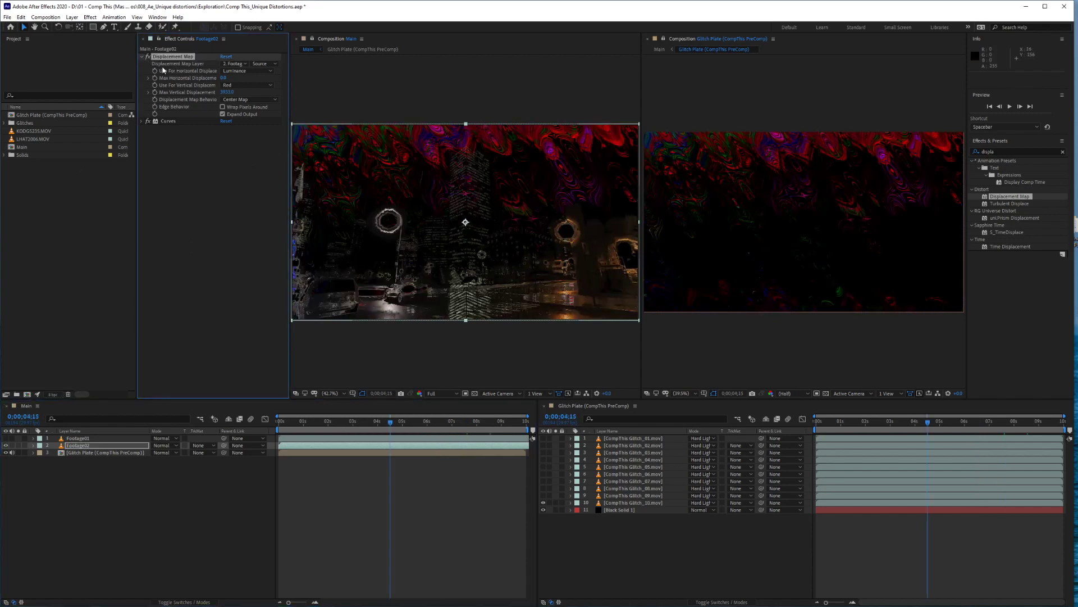
{"action": "left_click", "coordinate": [239, 64]}
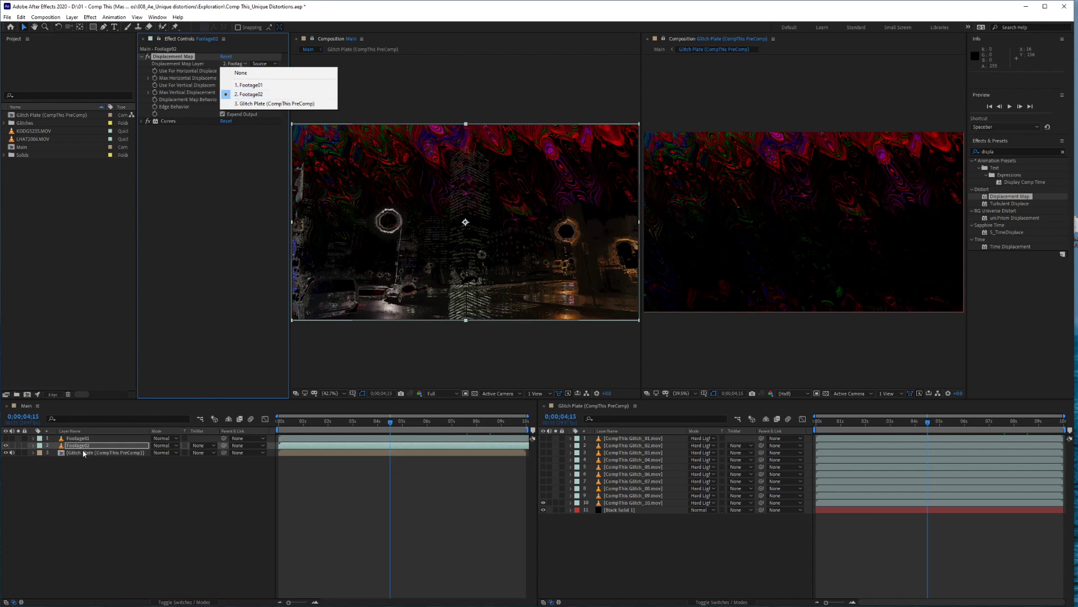
{"action": "left_click", "coordinate": [254, 94]}
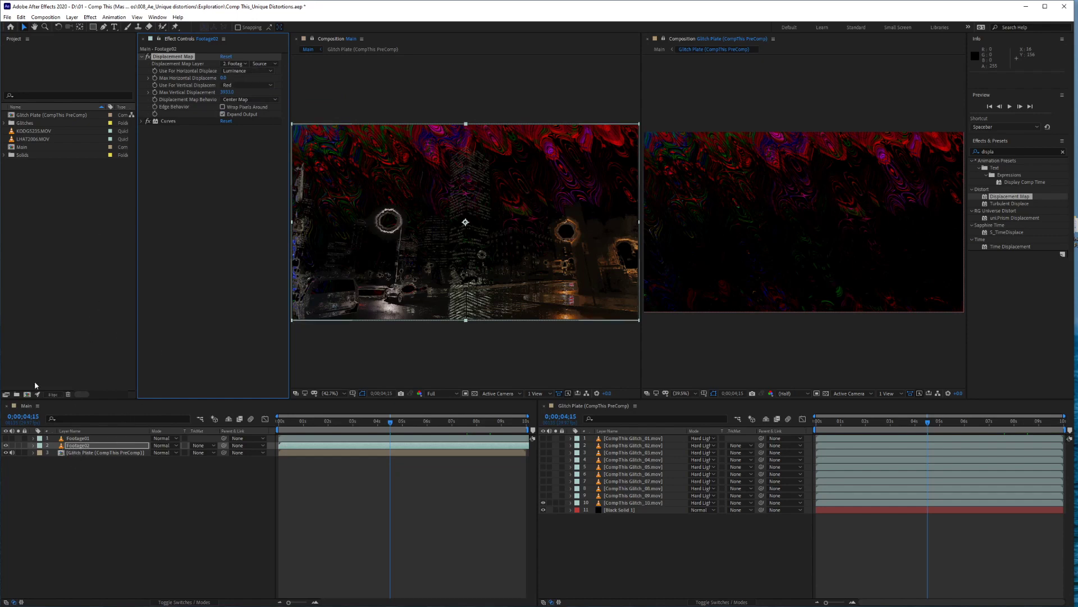
{"action": "left_click", "coordinate": [241, 64]}
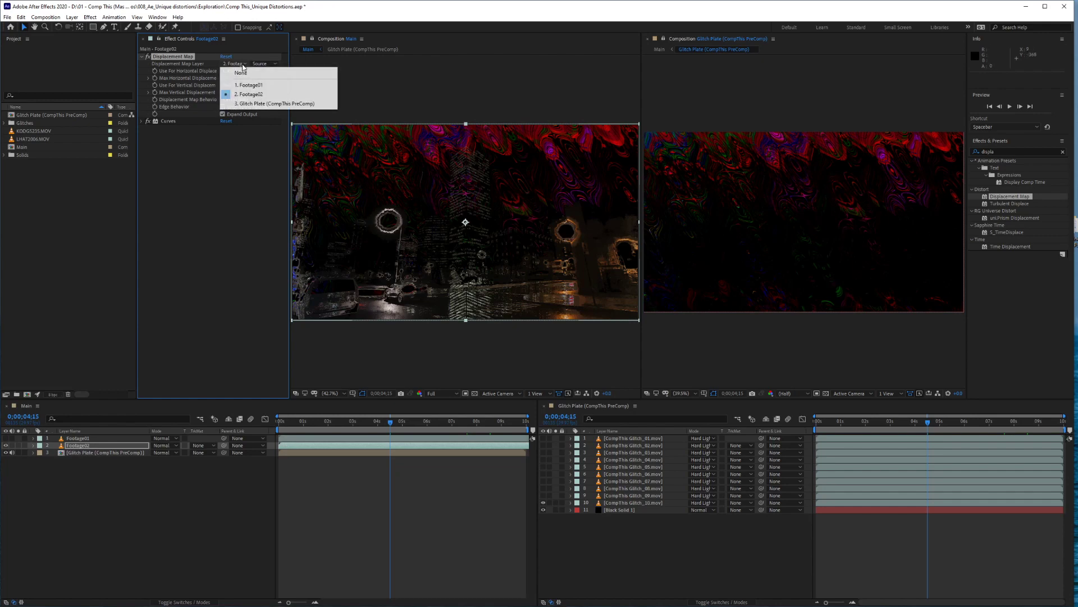
{"action": "left_click", "coordinate": [250, 93]}
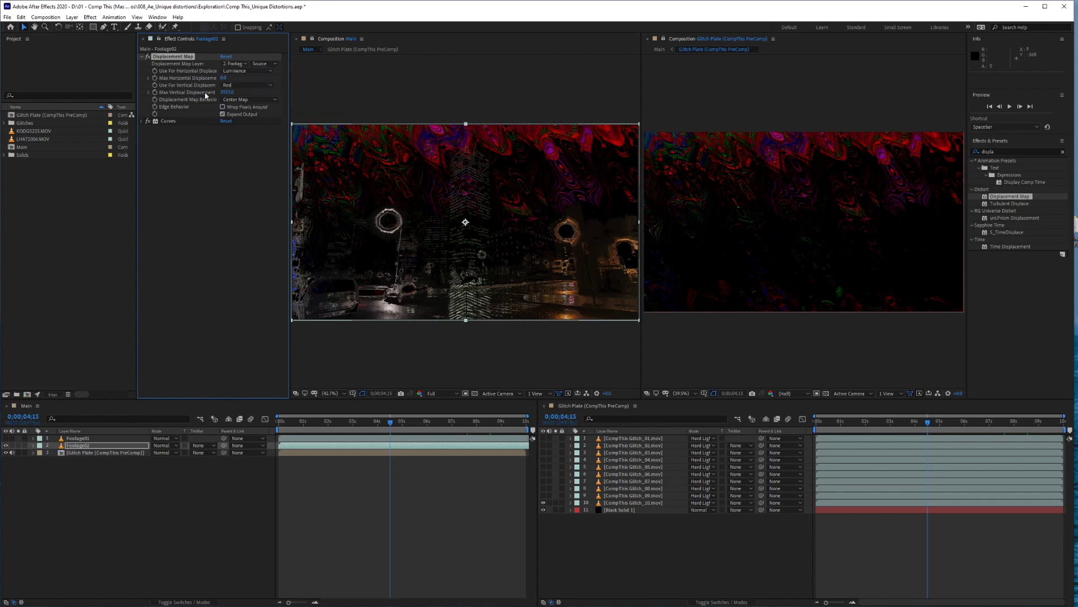
Step: Review the vertical displacement channels, keep Red, and try different Max Vertical Displacement values on Footage02
{"action": "left_click", "coordinate": [250, 87]}
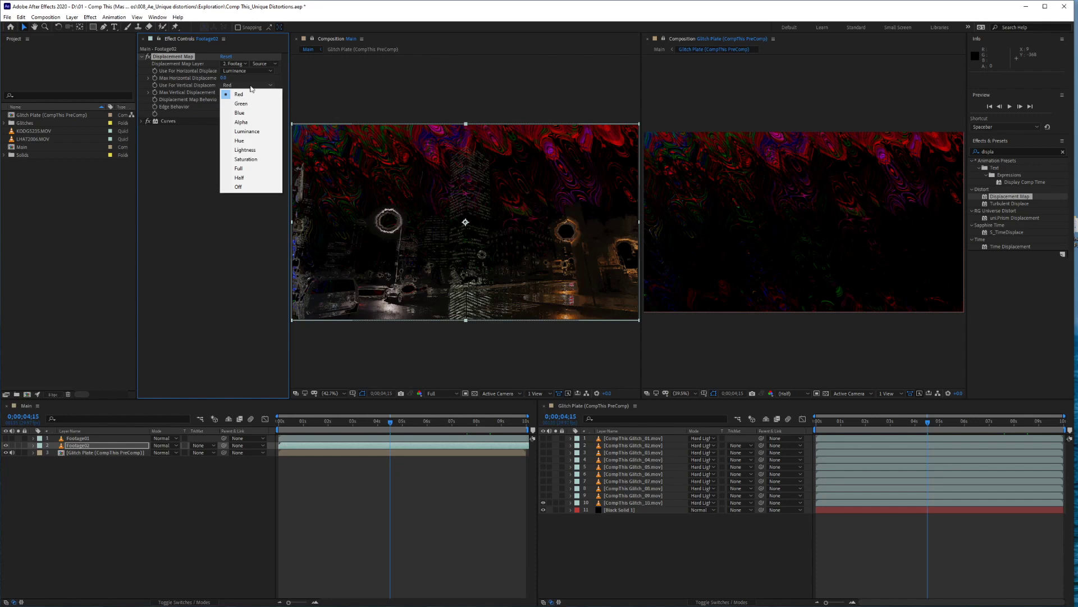
{"action": "left_click", "coordinate": [206, 87]}
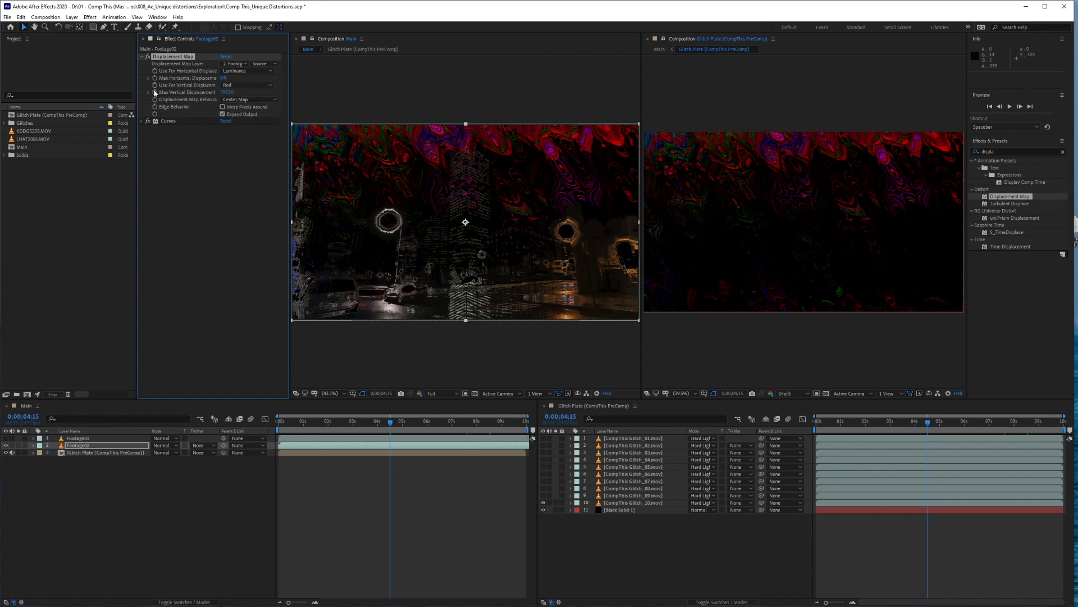
{"action": "left_click", "coordinate": [149, 93]}
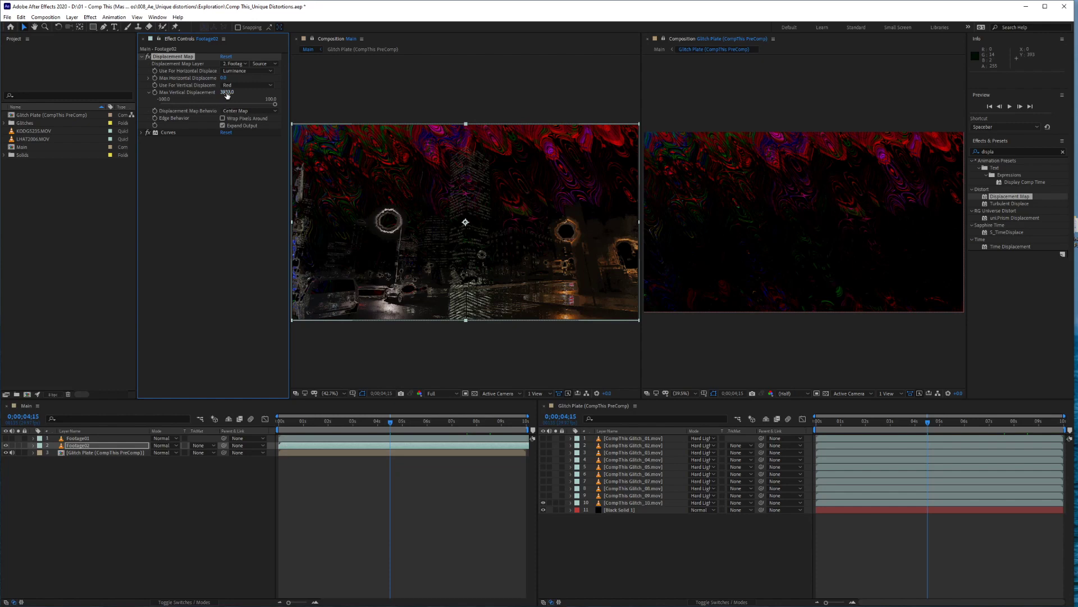
{"action": "left_click_drag", "start_coordinate": [227, 94], "coordinate": [32, 487]}
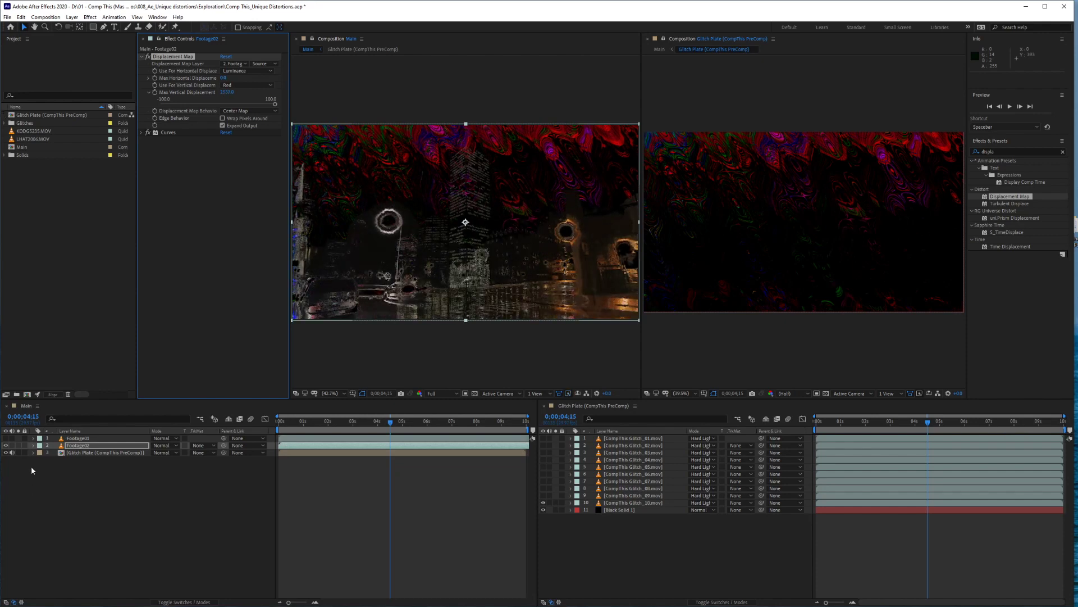
{"action": "left_click_drag", "start_coordinate": [227, 92], "coordinate": [102, 94]}
Step: Set Footage02's Max Vertical Displacement to 0 and raise it again until the footage is strongly distorted
{"action": "left_click", "coordinate": [226, 92]}
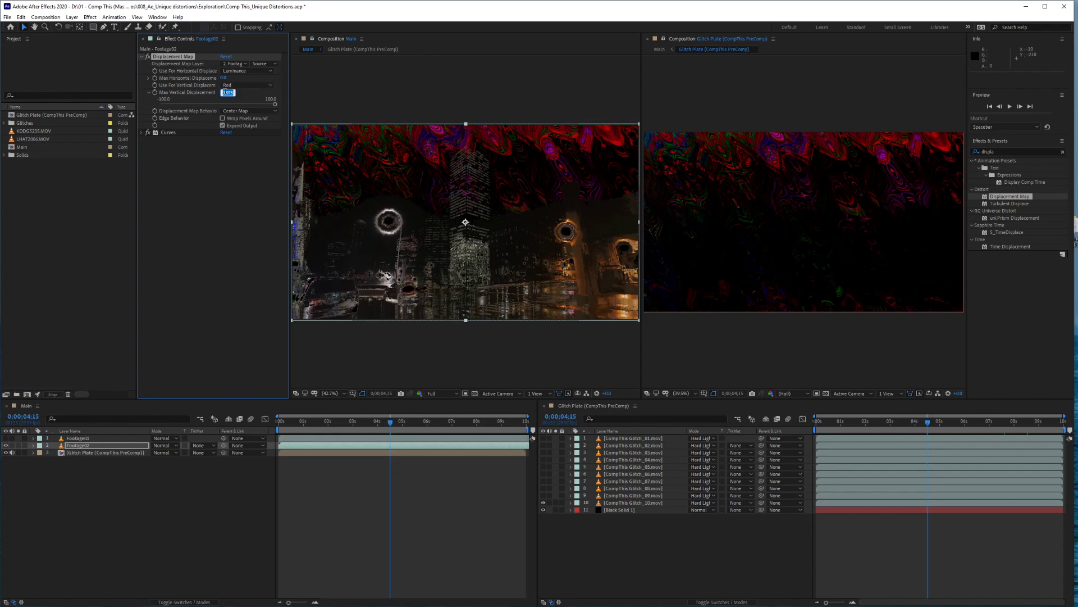
{"action": "type", "text": "0"}
{"action": "key", "text": "Return"}
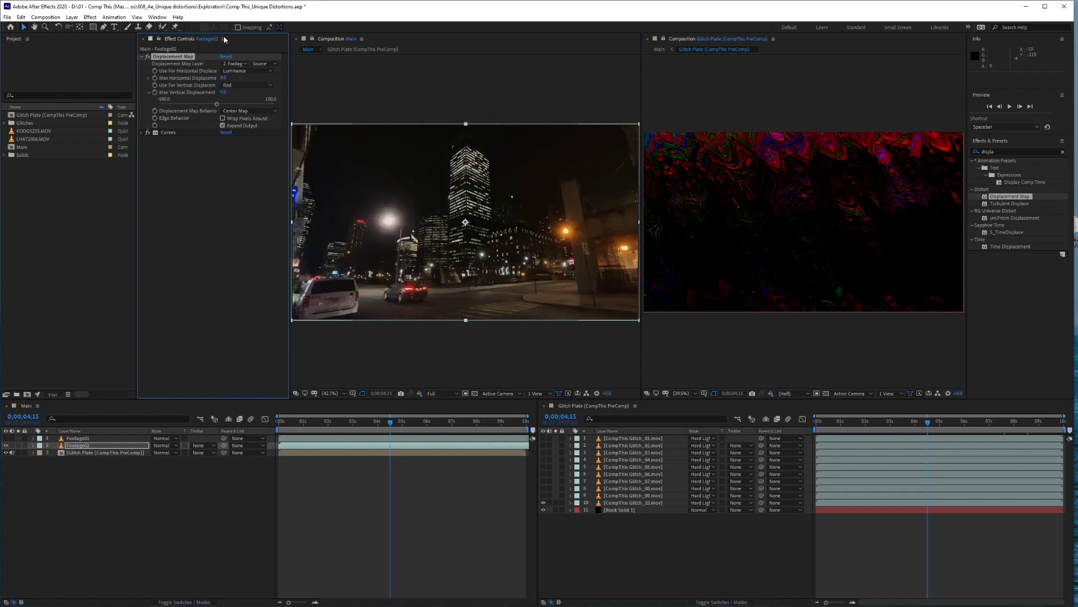
{"action": "left_click_drag", "start_coordinate": [224, 92], "coordinate": [1011, 111]}
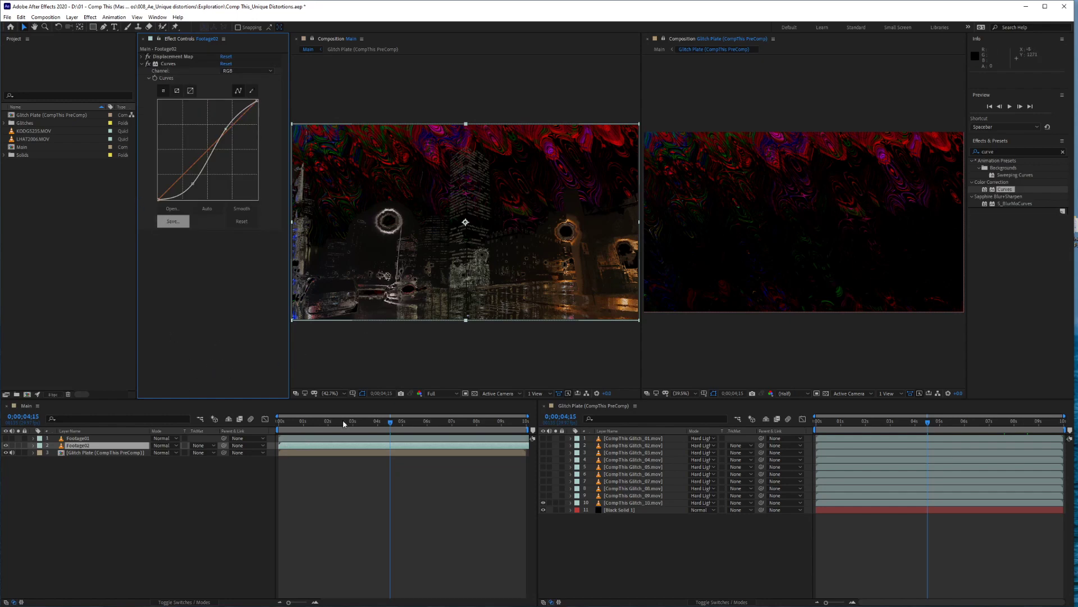
Step: Play a preview of the Main composition from the start to examine the displaced, curve-adjusted footage
{"action": "left_click_drag", "start_coordinate": [343, 421], "coordinate": [261, 427]}
{"action": "key", "text": "space"}
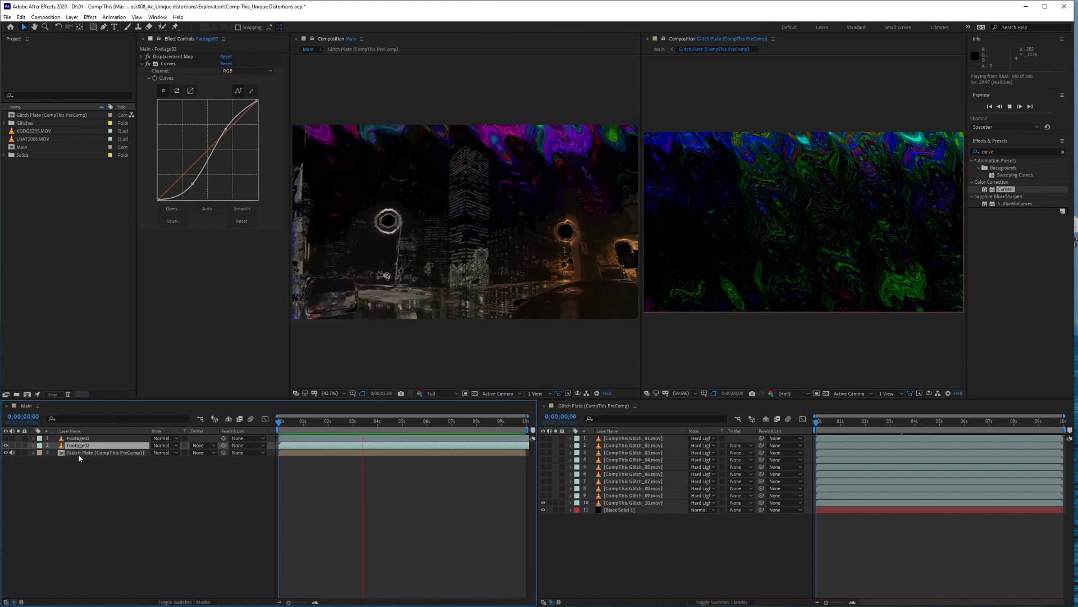
{"action": "key", "text": "space"}
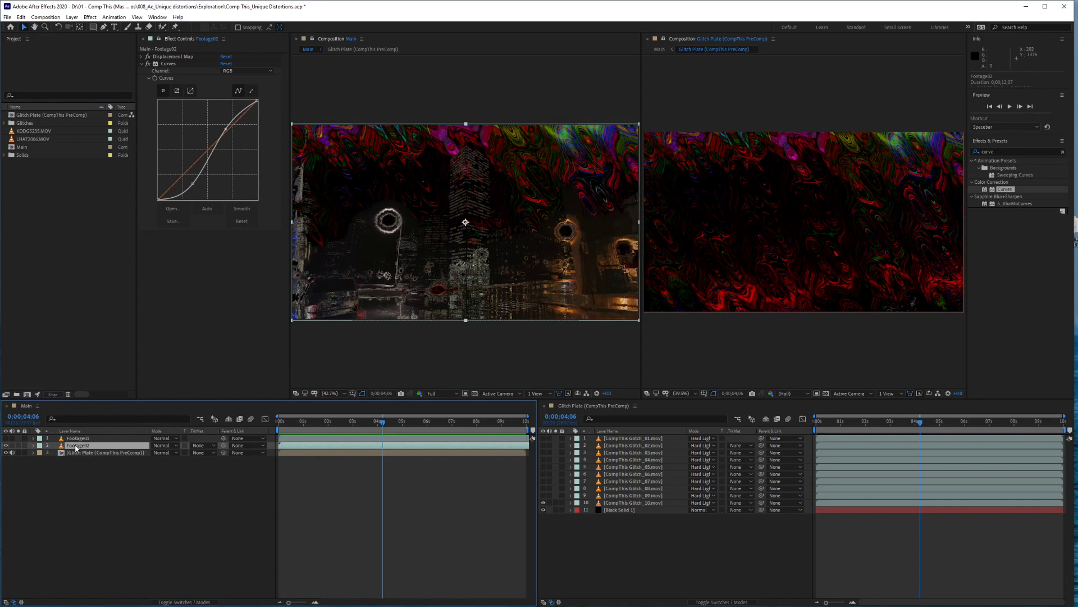
Step: Try to pre-compose Footage02 under the name ADD FOOTAGE HERE!
{"action": "right_click", "coordinate": [76, 447]}
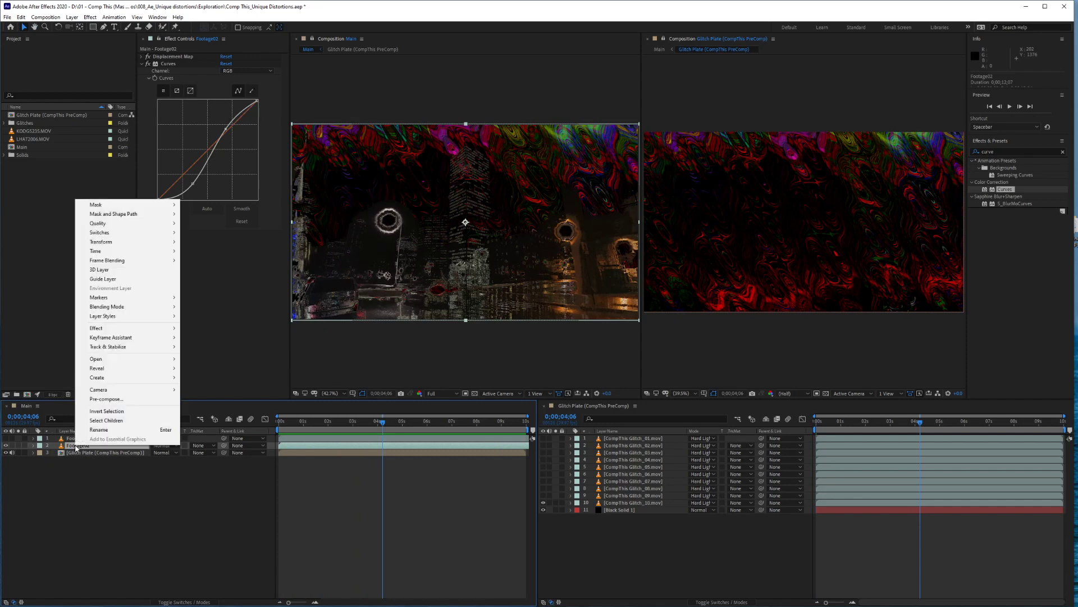
{"action": "left_click", "coordinate": [148, 398]}
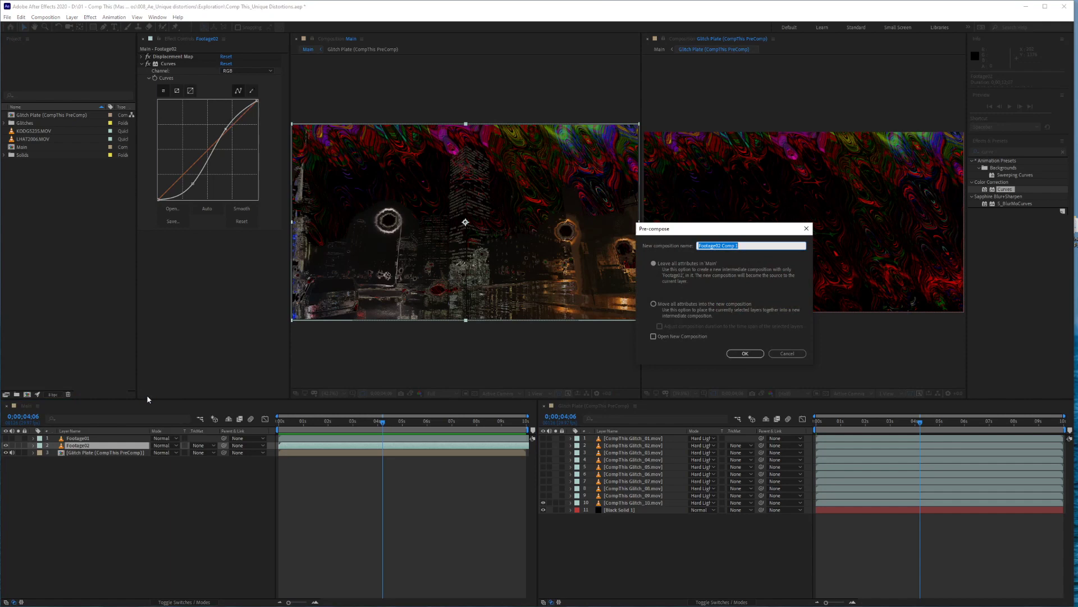
{"action": "type", "text": "ADD FOOTAGE HERE!"}
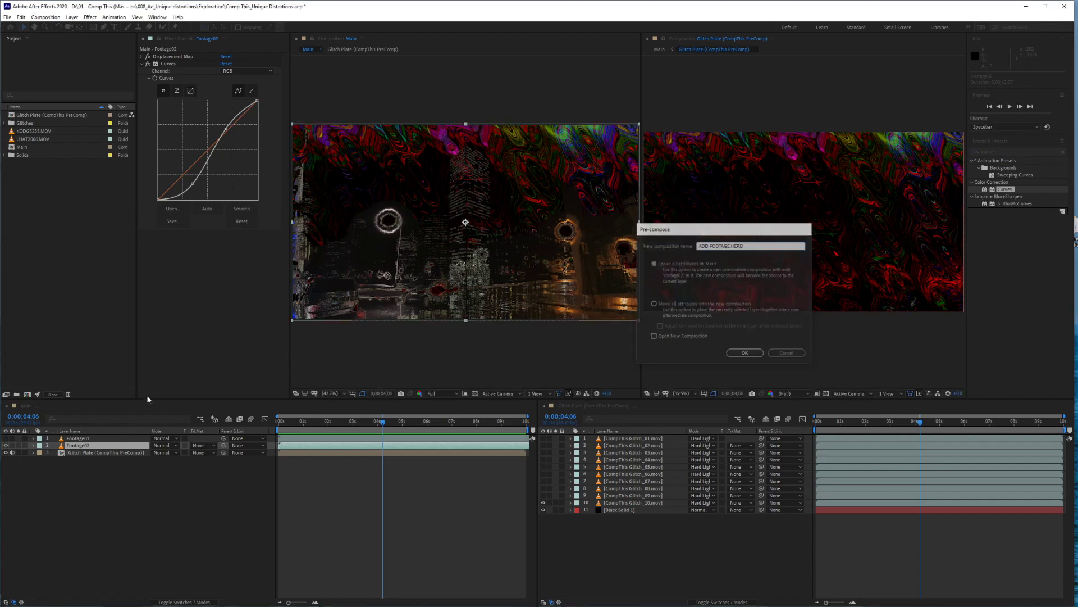
{"action": "key", "text": "Return"}
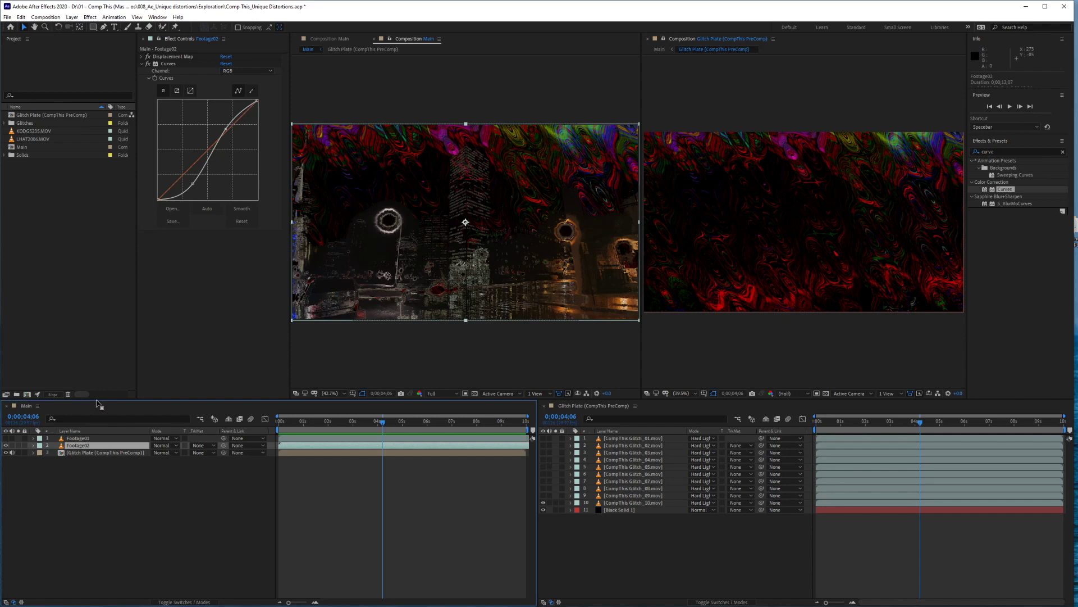
Step: Pre-compose Footage02 with all attributes left in Main and rename the layer to ADD FOOTAGE HERE!
{"action": "right_click", "coordinate": [83, 447]}
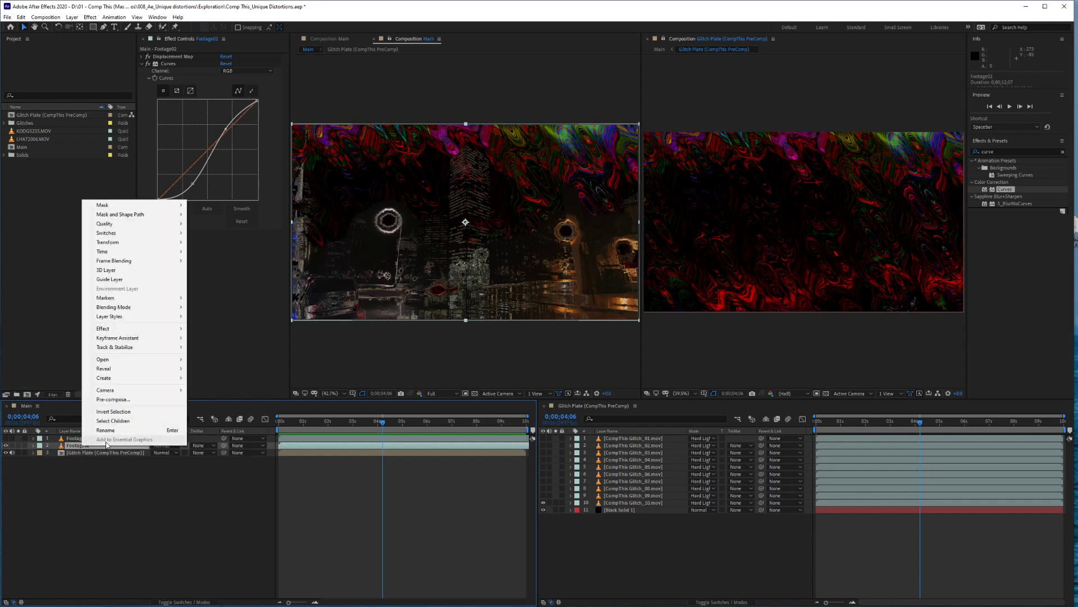
{"action": "left_click", "coordinate": [141, 399]}
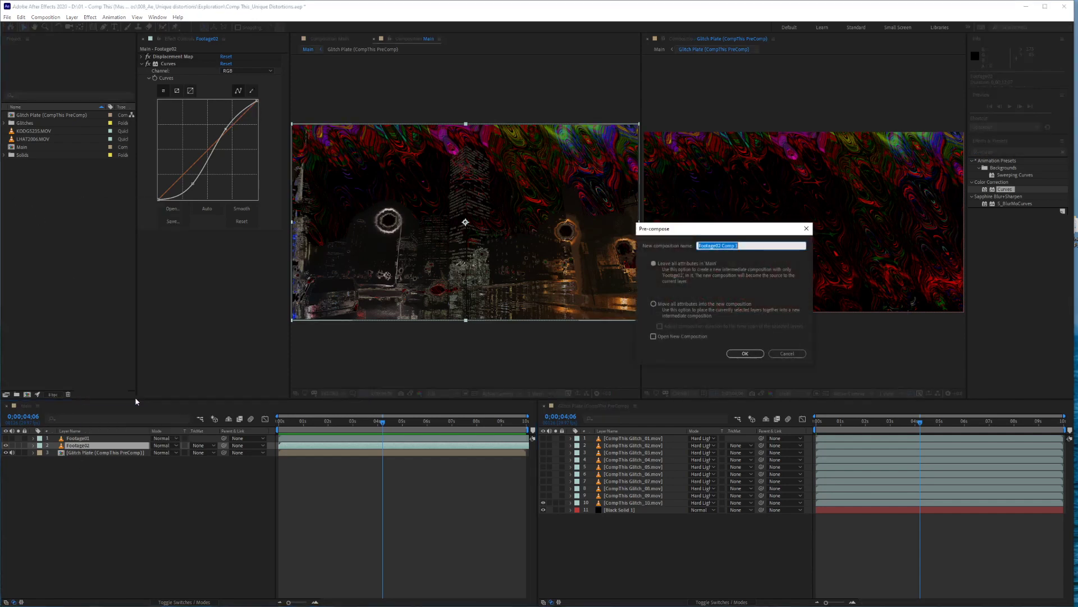
{"action": "left_click", "coordinate": [745, 353]}
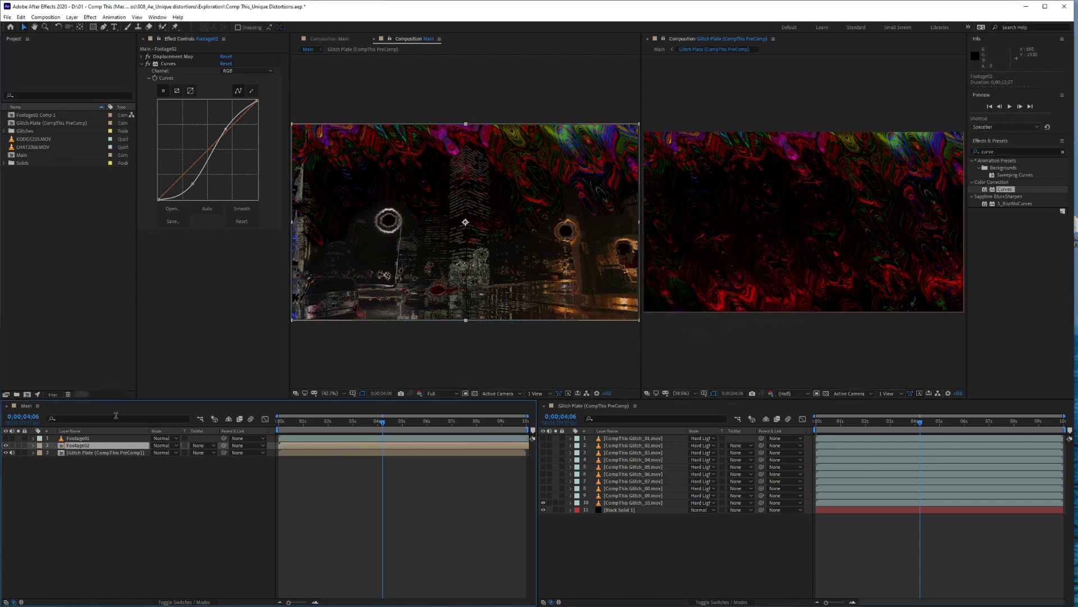
{"action": "key", "text": "Return"}
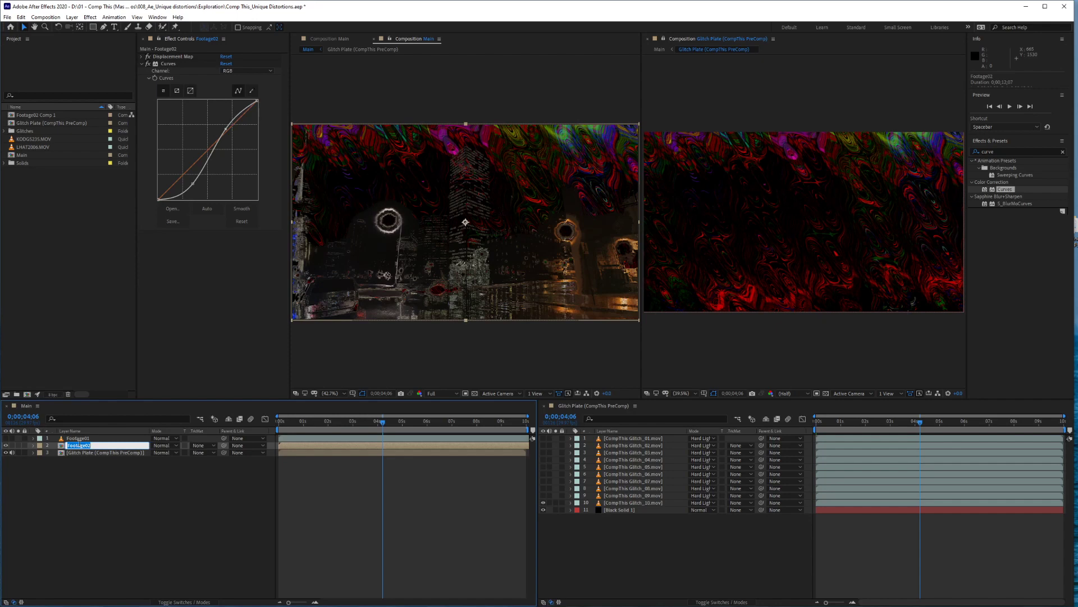
{"action": "type", "text": "ADD FOOTAGE HERE!"}
{"action": "key", "text": "Return"}
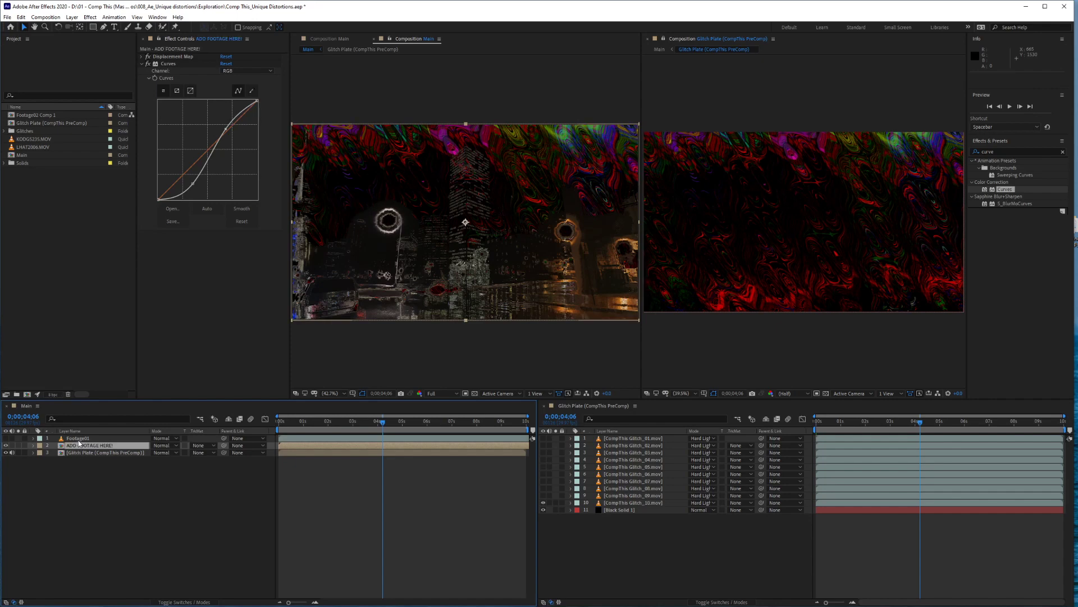
Step: Delete the Footage01 layer from the Main composition
{"action": "left_click", "coordinate": [79, 439]}
{"action": "key", "text": "Delete"}
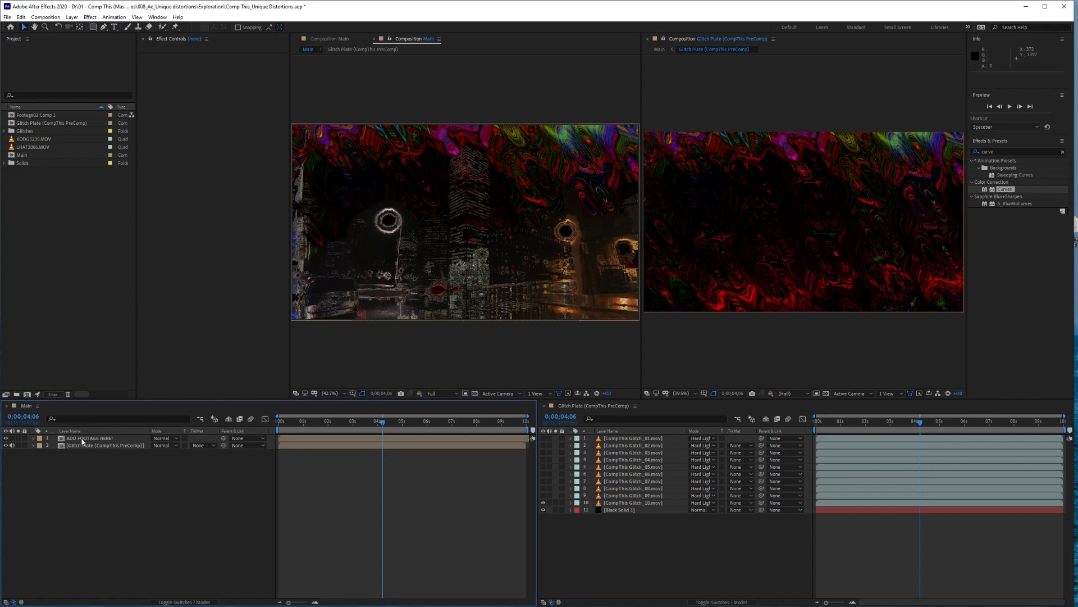
Step: Open the ADD FOOTAGE HERE! precomp and place the KODG5235.MOV clip in it
{"action": "left_click", "coordinate": [83, 439]}
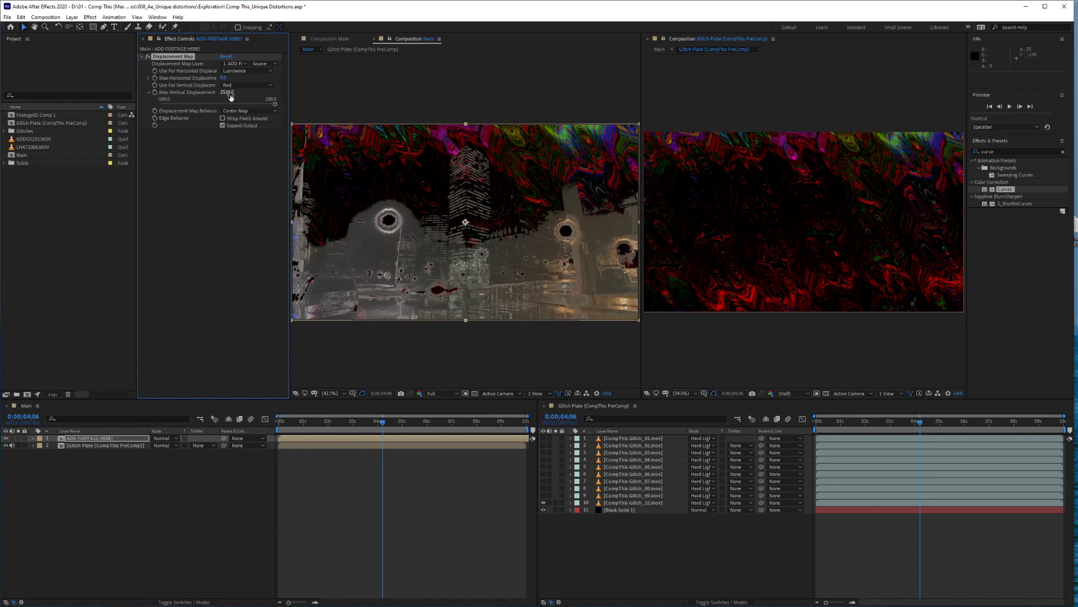
{"action": "double_click", "coordinate": [63, 441]}
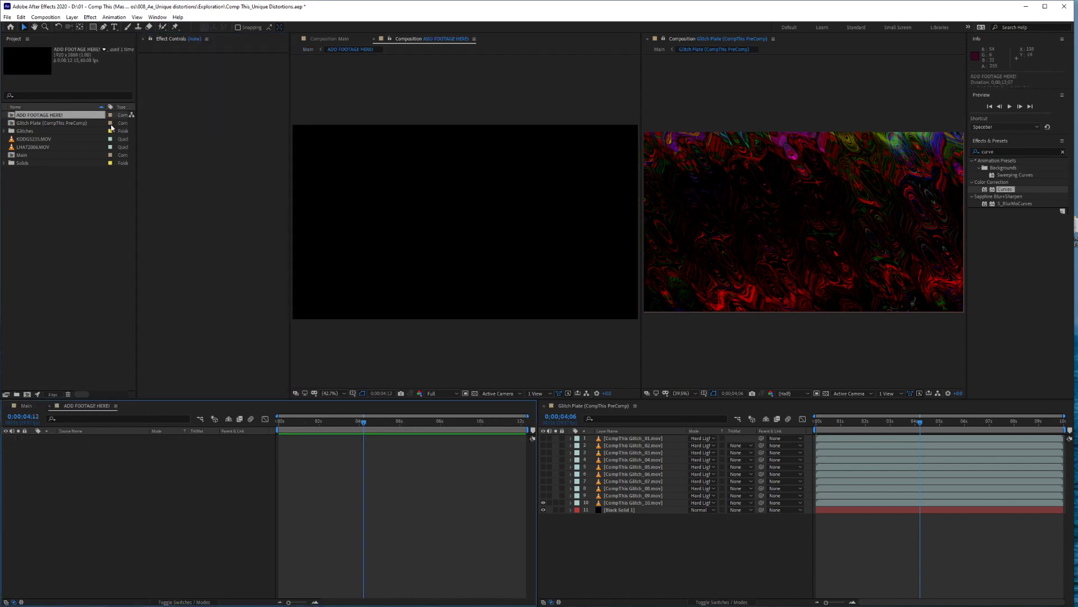
{"action": "left_click_drag", "start_coordinate": [34, 139], "coordinate": [106, 478]}
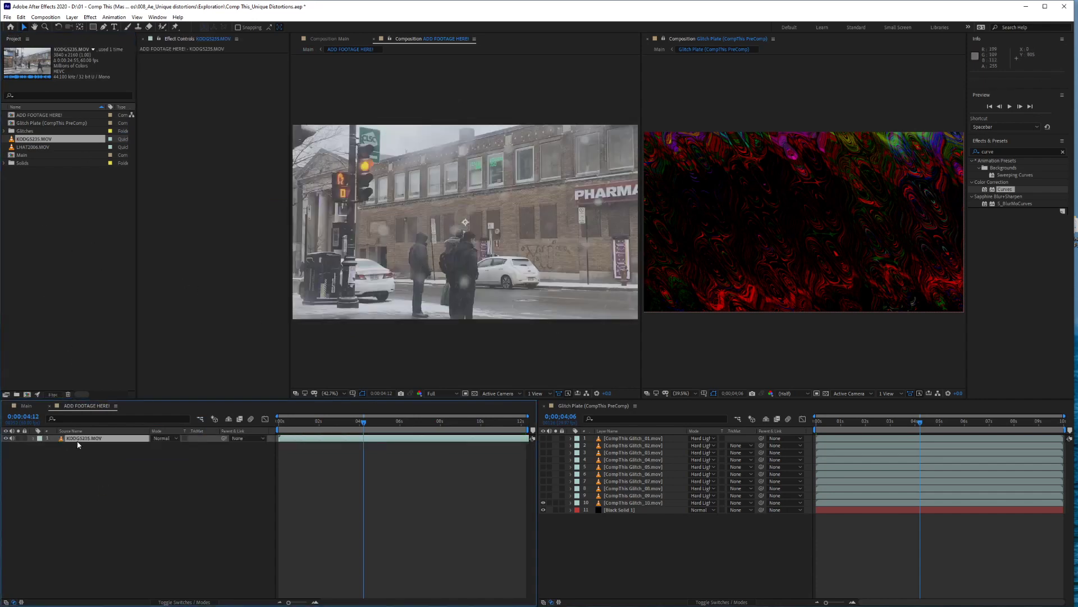
Step: Scale the KODG5235.MOV layer to 50.5% and view the result in the Main composition
{"action": "key", "text": "s"}
{"action": "left_click", "coordinate": [166, 445]}
{"action": "type", "text": "50.5"}
{"action": "key", "text": "Return"}
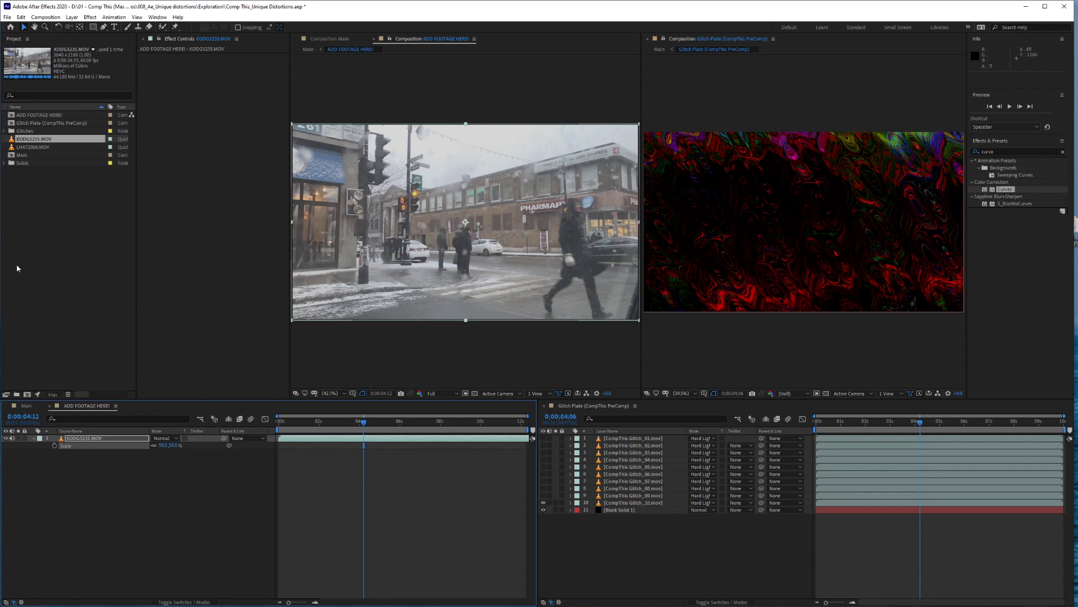
{"action": "left_click", "coordinate": [25, 405]}
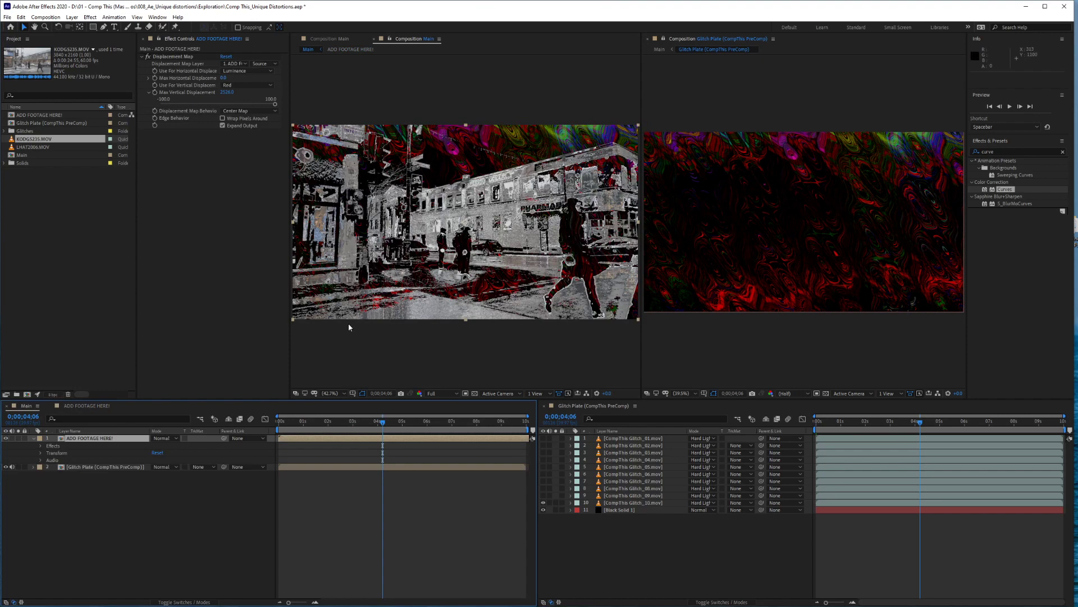
Step: Add LHAT2006.MOV above KODG5235.MOV in the ADD FOOTAGE HERE! precomp and check Main at an earlier frame
{"action": "double_click", "coordinate": [70, 439]}
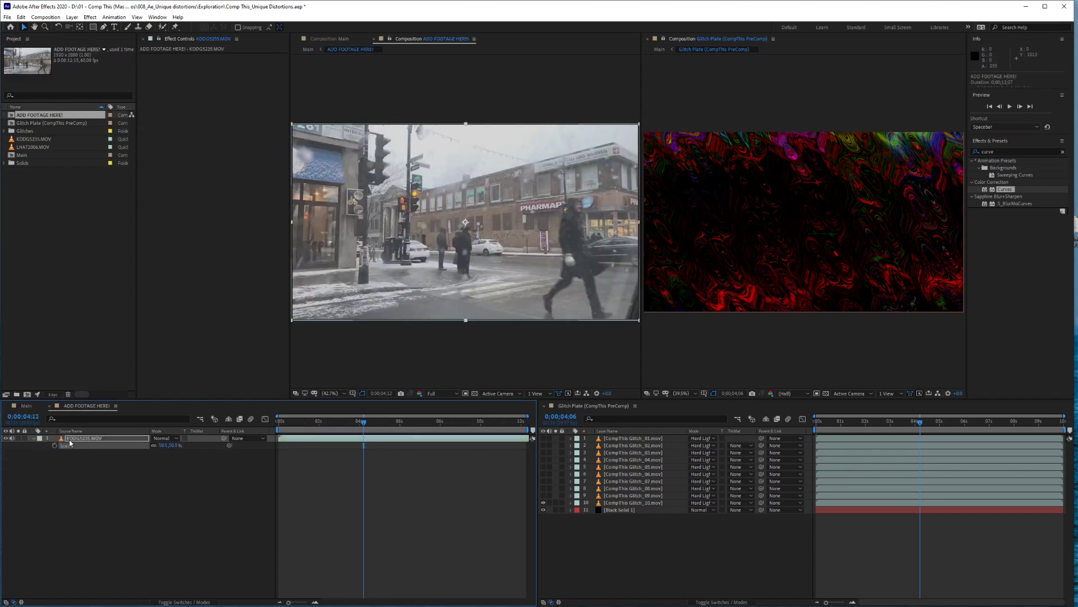
{"action": "left_click", "coordinate": [43, 140]}
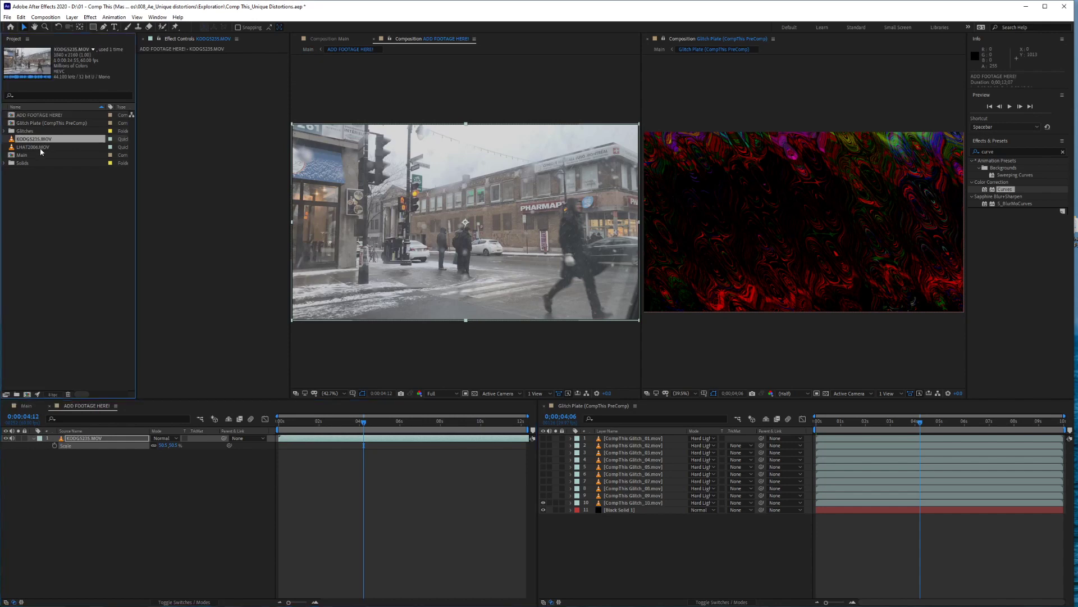
{"action": "left_click_drag", "start_coordinate": [39, 149], "coordinate": [122, 438]}
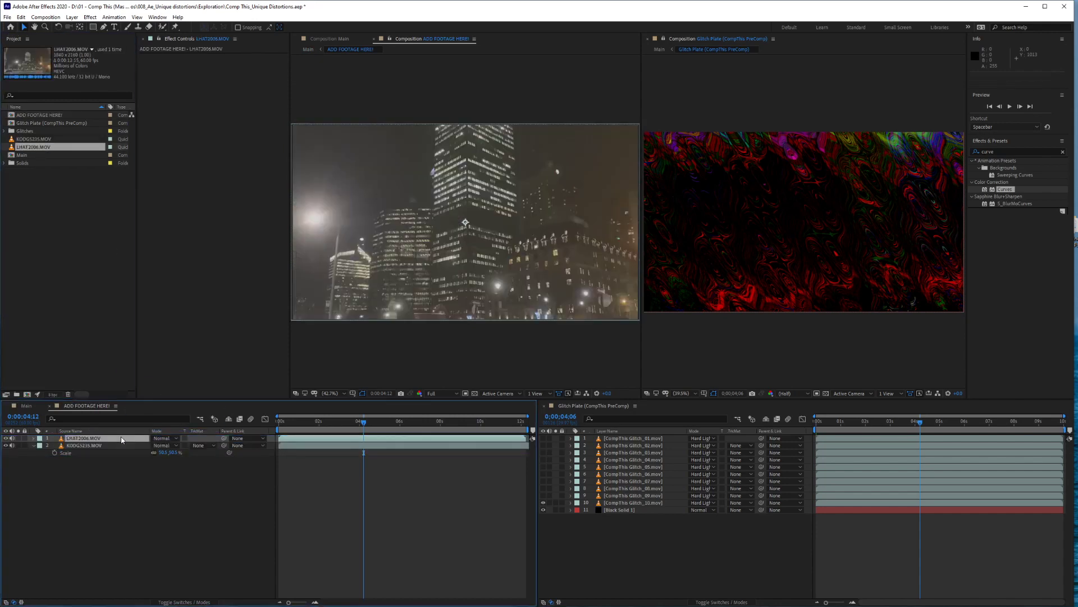
{"action": "left_click", "coordinate": [25, 406]}
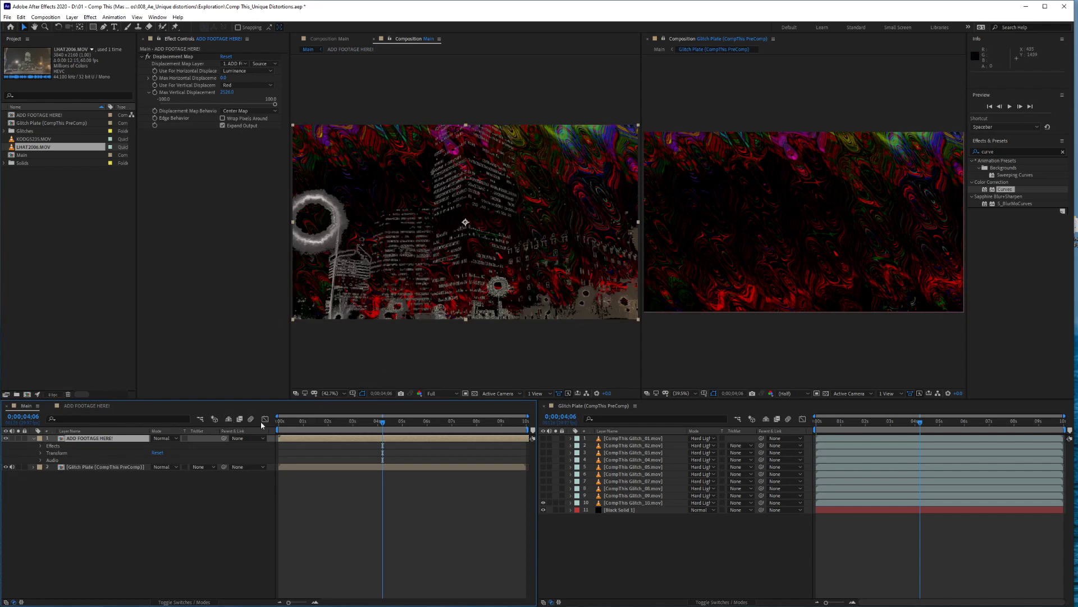
{"action": "left_click_drag", "start_coordinate": [382, 422], "coordinate": [352, 438]}
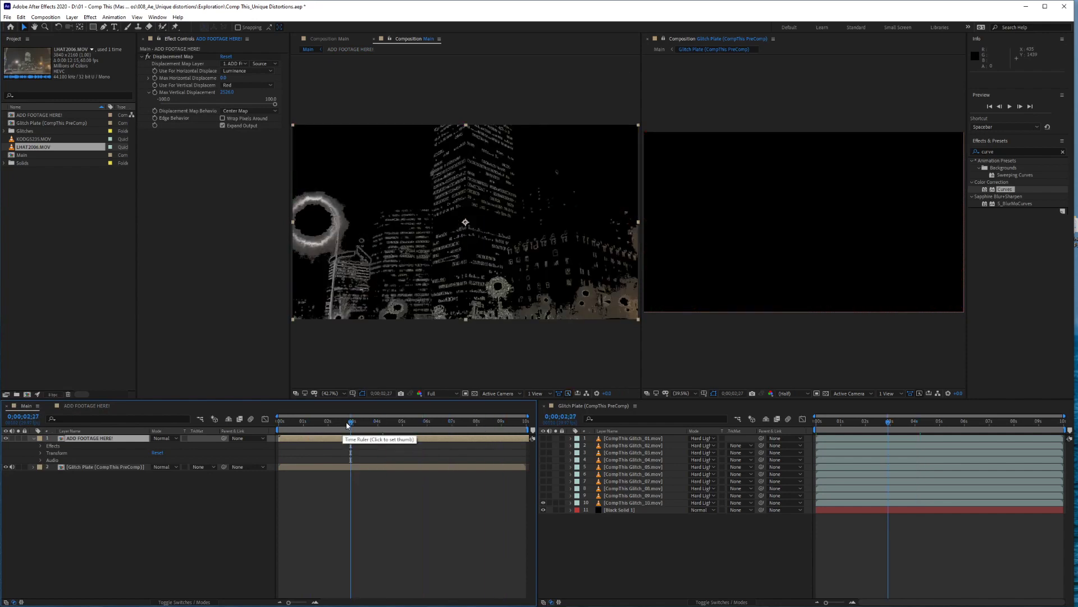